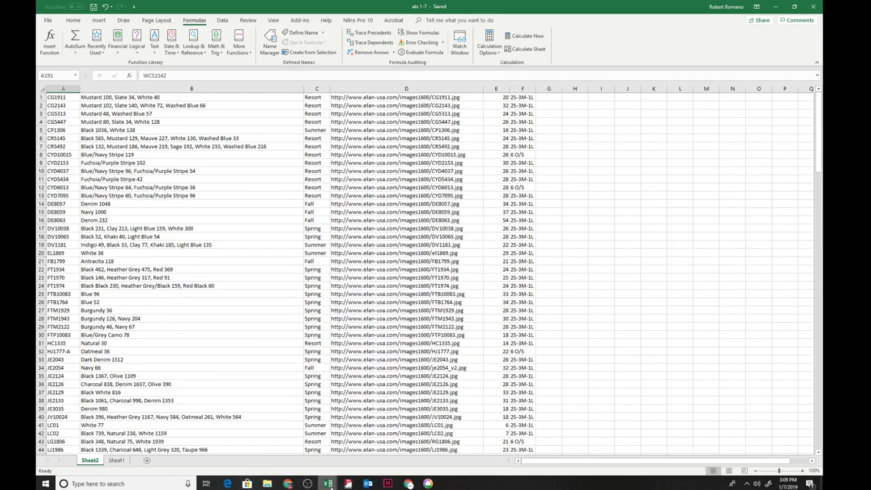
Step: Open the Template for Catalog Machine CSV file from the Master Image List folder on the Company Share (S:) drive
mouse_move(328, 485)
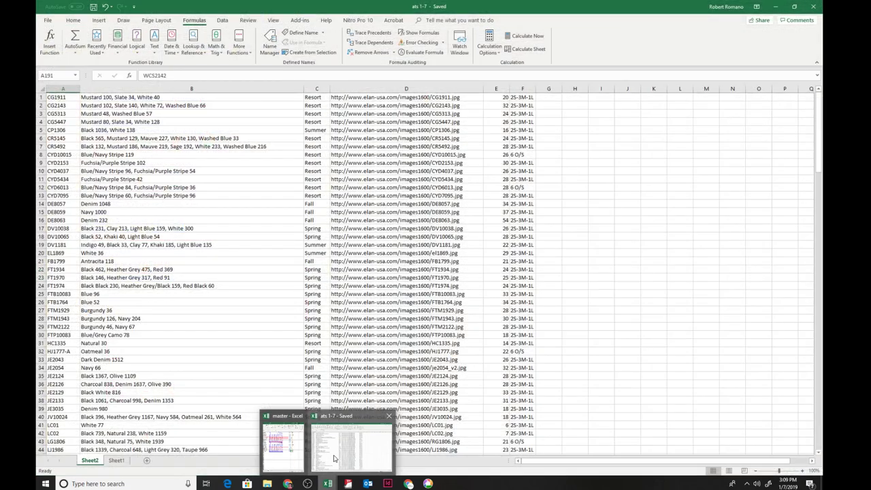
click(333, 459)
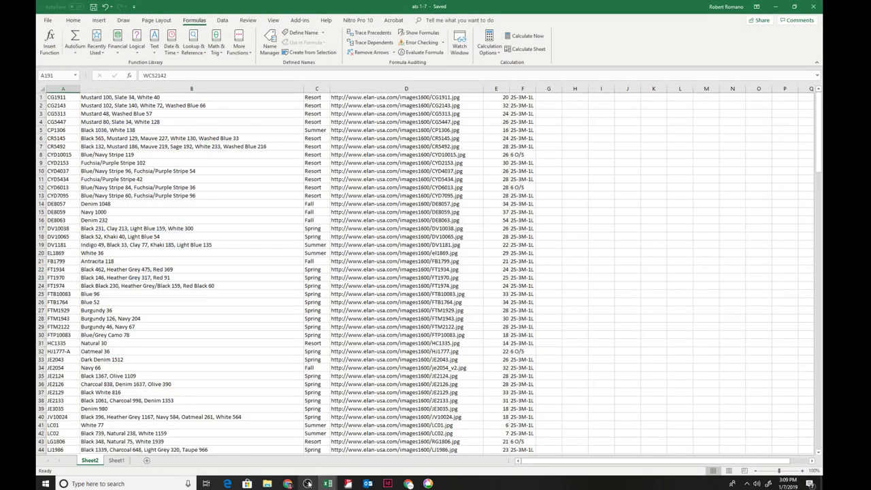
click(267, 483)
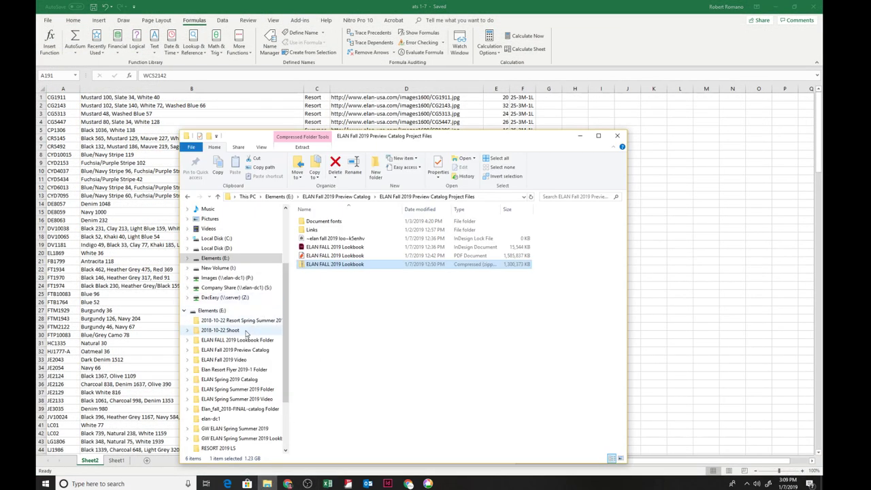
click(235, 287)
scroll(329, 414, down, 3)
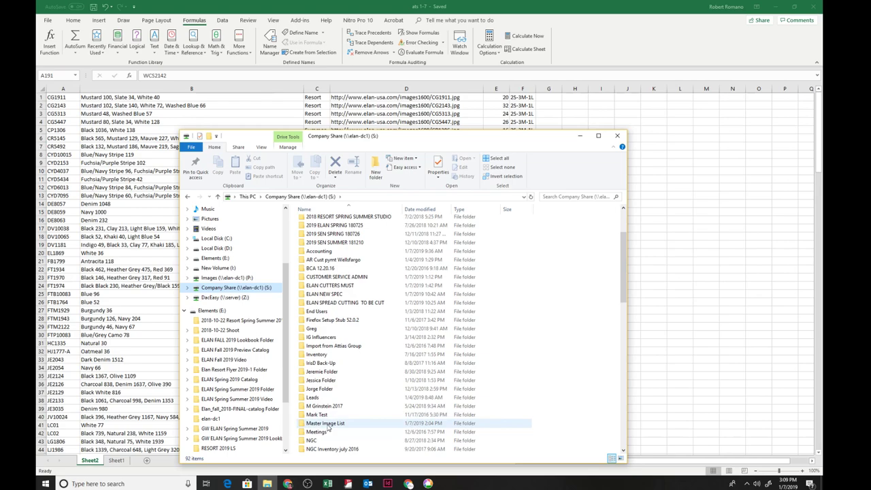
click(329, 426)
double_click(329, 425)
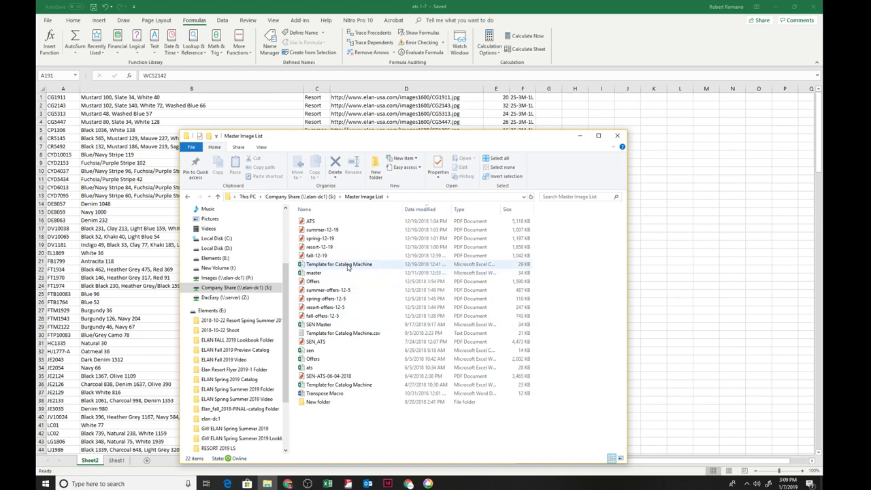
click(347, 266)
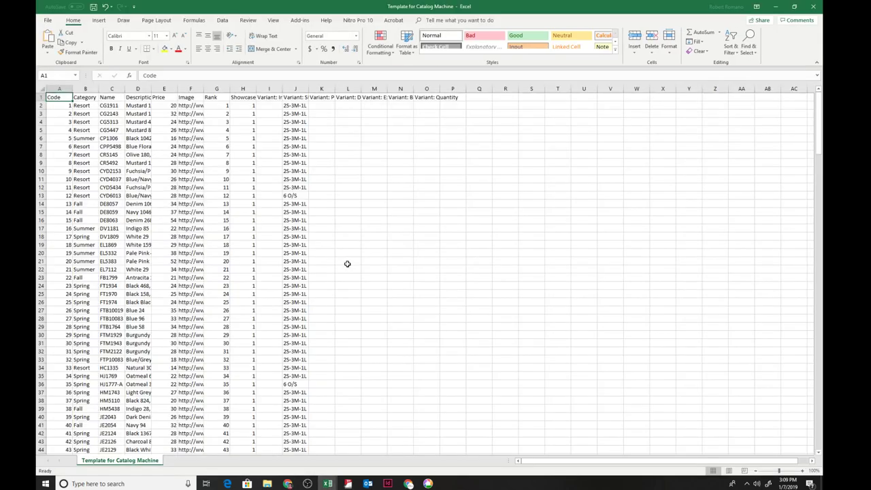
Step: Arrange the ats 1-7 workbook and the catalog template side by side, with the template on the right half
key(super+Right)
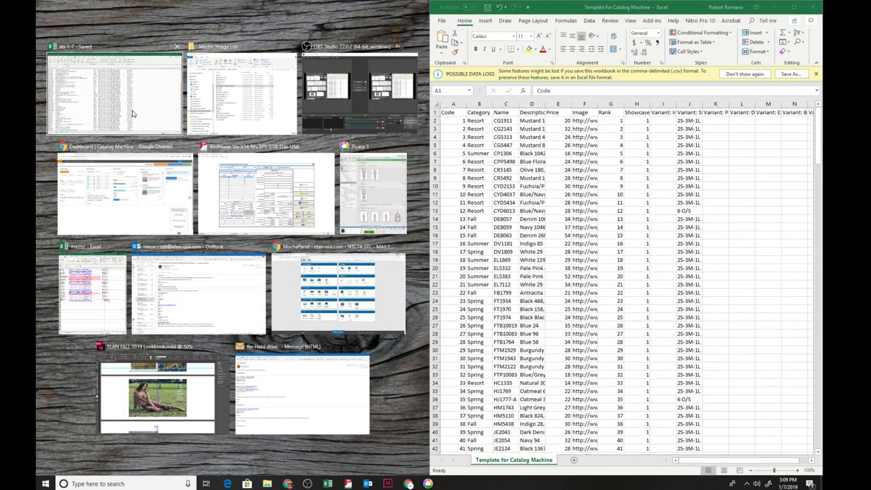
click(132, 113)
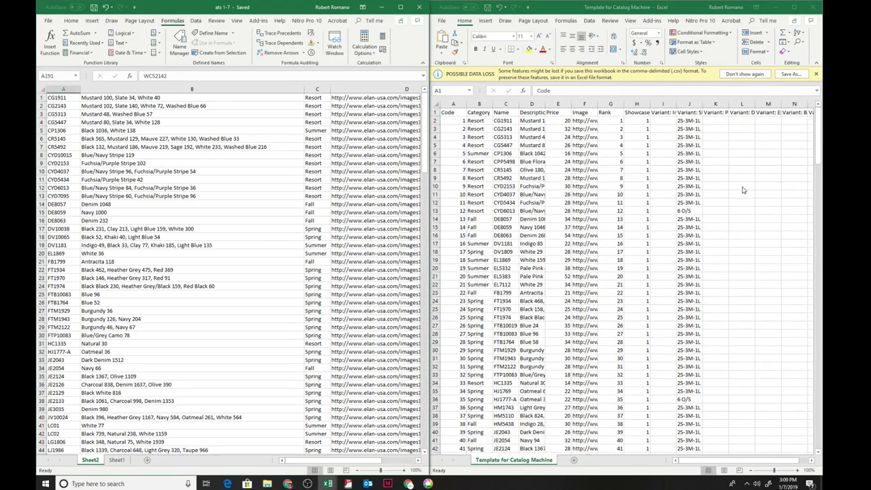
drag(715, 460, 664, 460)
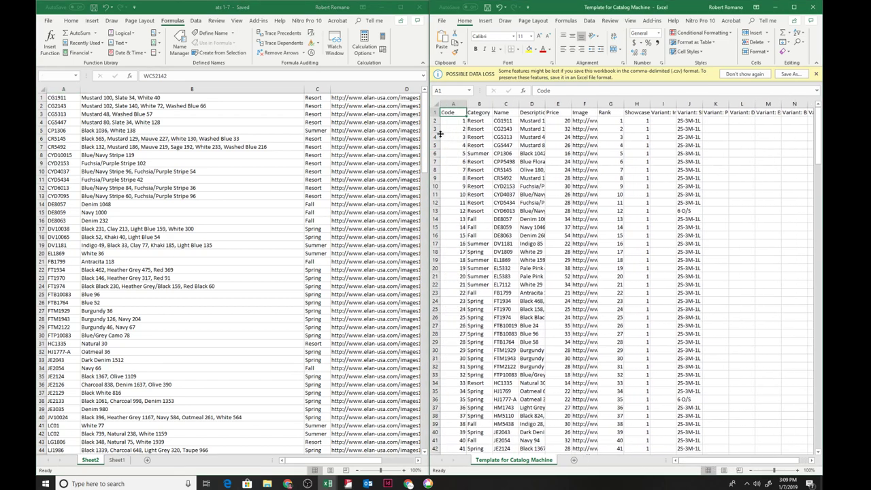
Step: Delete template rows 4 through 250, keeping the header and the first two product rows
drag(434, 134, 435, 454)
drag(517, 489, 556, 441)
right_click(544, 324)
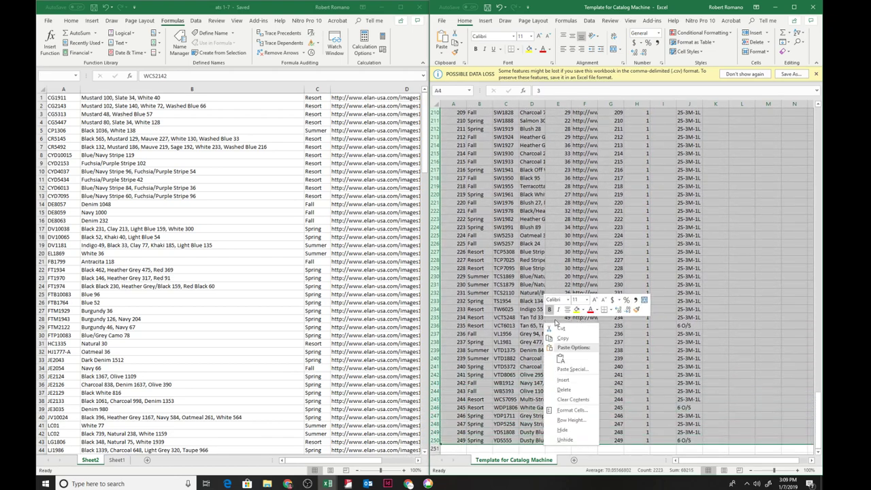
click(570, 389)
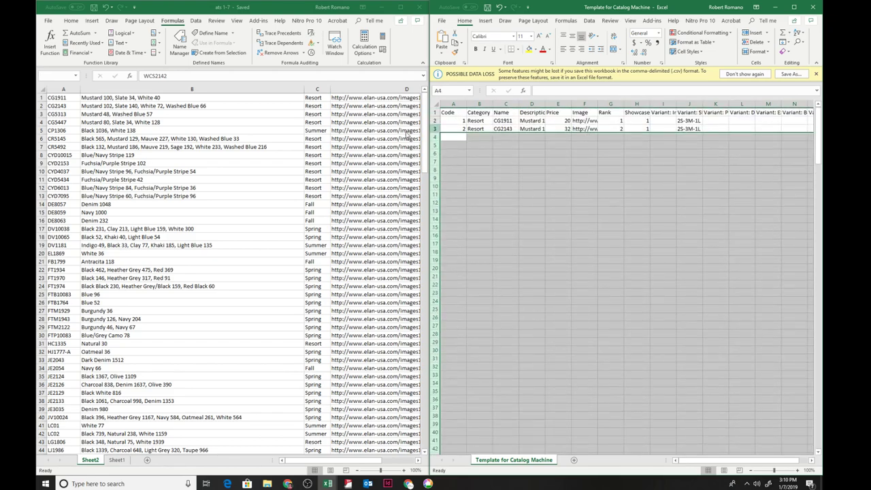
Step: Copy the style numbers A1:A194 from Sheet2 of ats 1-7 and paste them as values into the template's Name column from C2
click(65, 94)
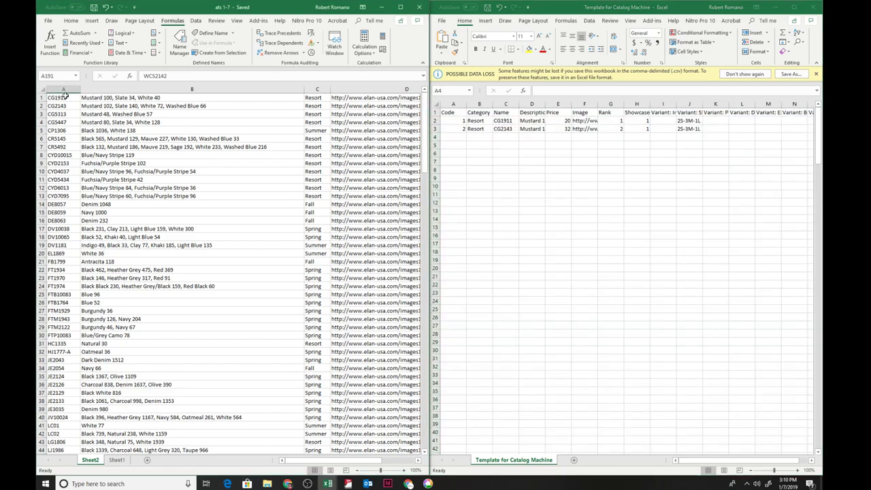
drag(63, 98, 68, 439)
right_click(67, 390)
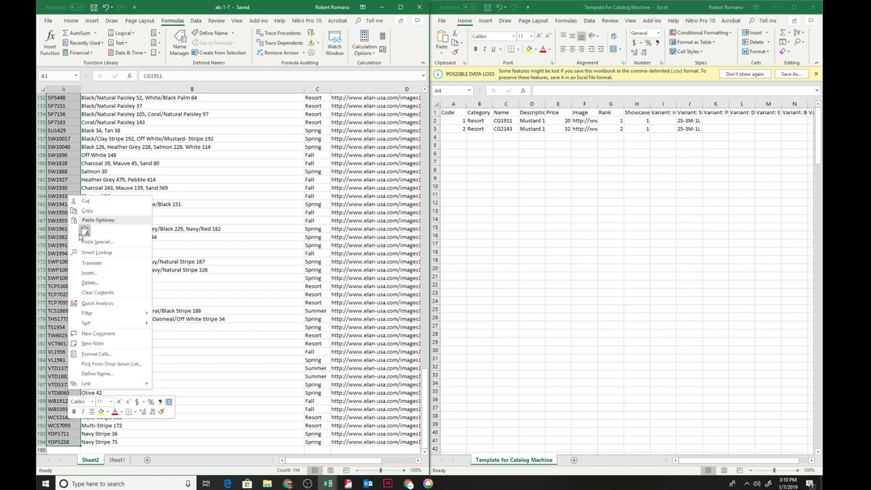
click(87, 212)
scroll(204, 272, up, 20)
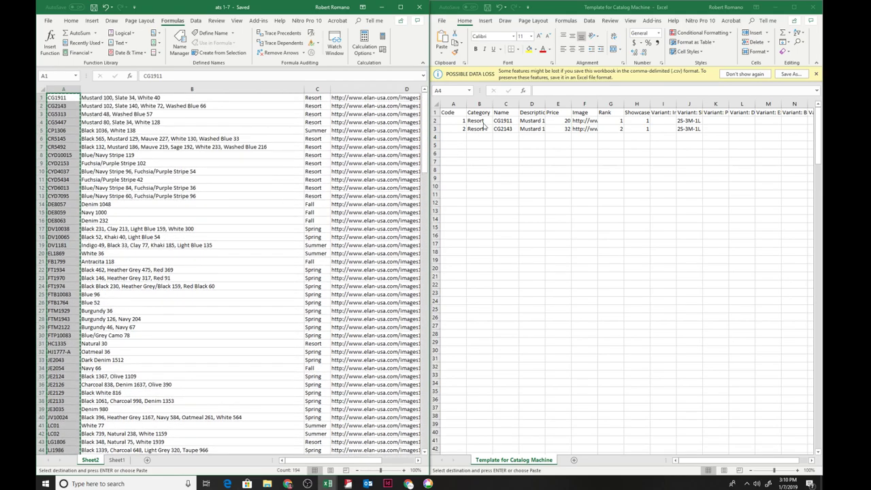
click(504, 123)
right_click(505, 122)
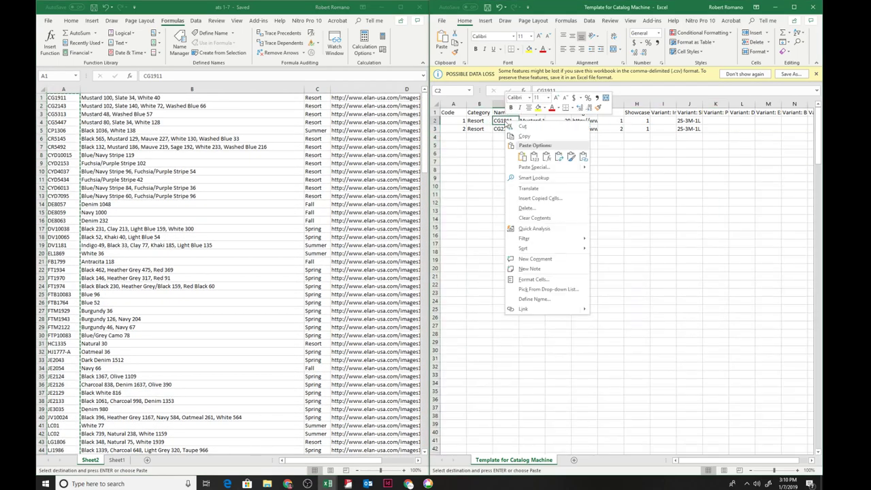
click(532, 157)
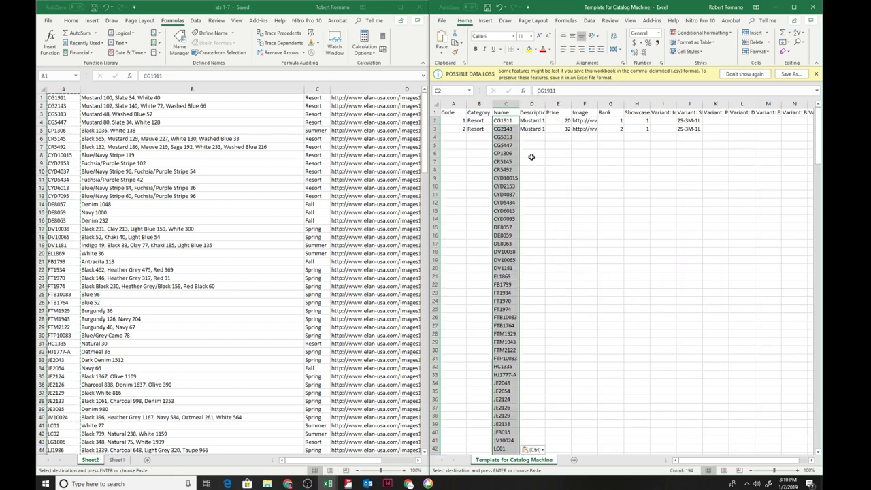
Step: Fill the template's Code column down from A3 as an incrementing series to the last product row
click(458, 129)
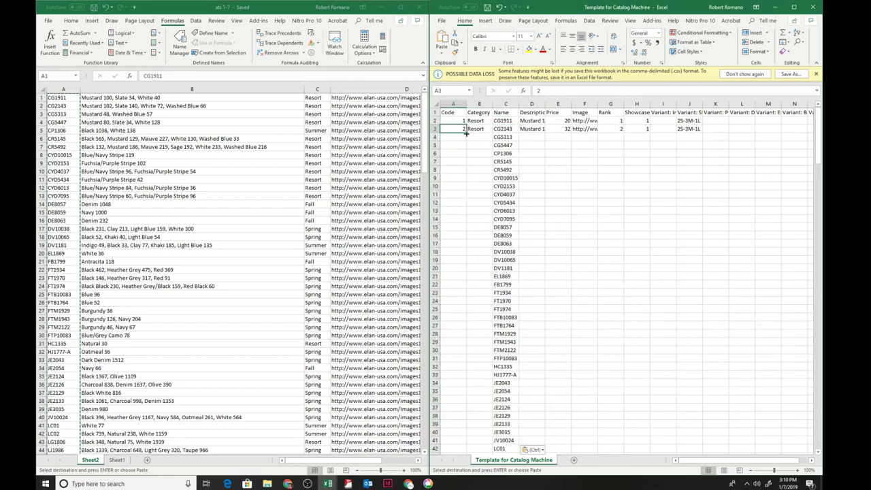
double_click(467, 134)
click(470, 451)
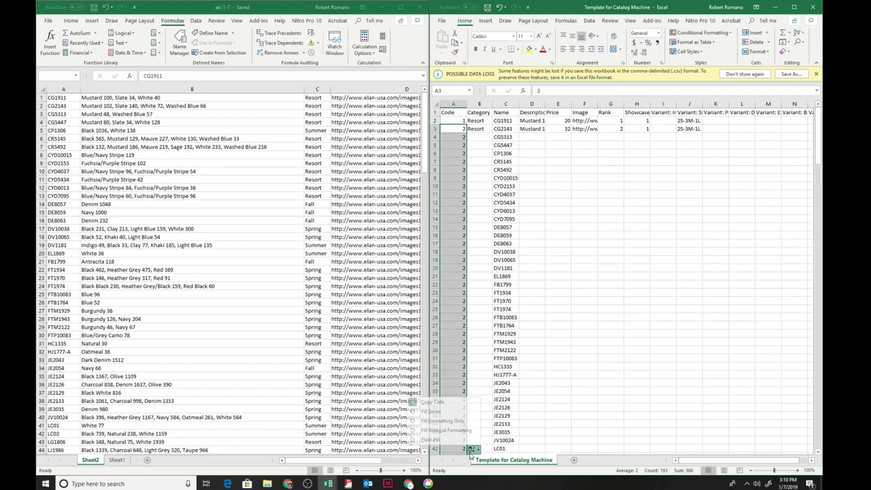
click(443, 413)
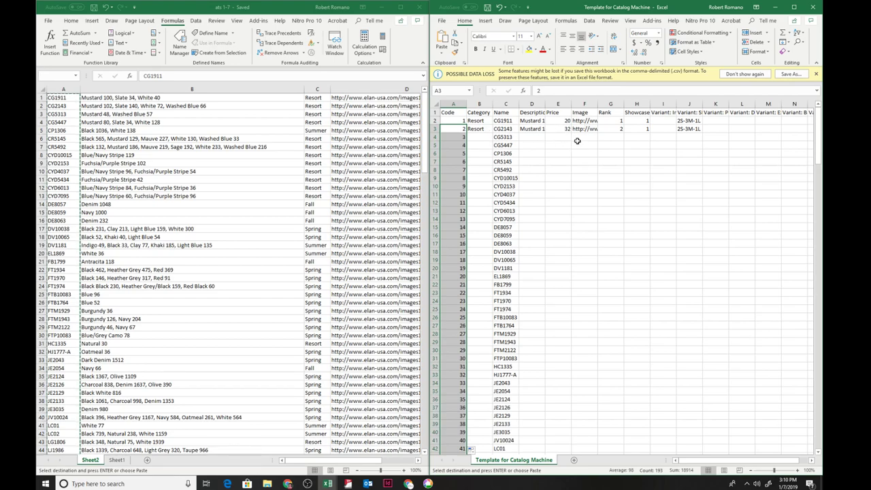
Step: Fill the Rank column down from G3 as an incrementing series and copy the Showcase value 1 down from H3
click(617, 130)
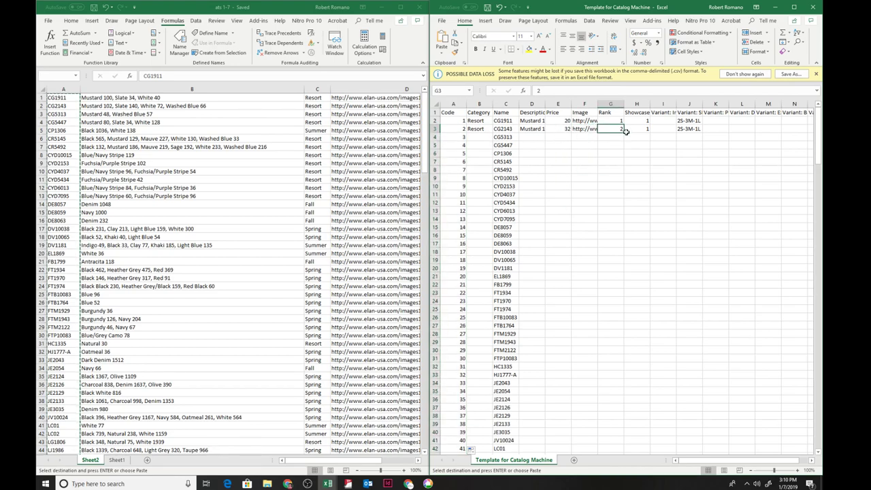
double_click(625, 131)
click(629, 449)
click(612, 414)
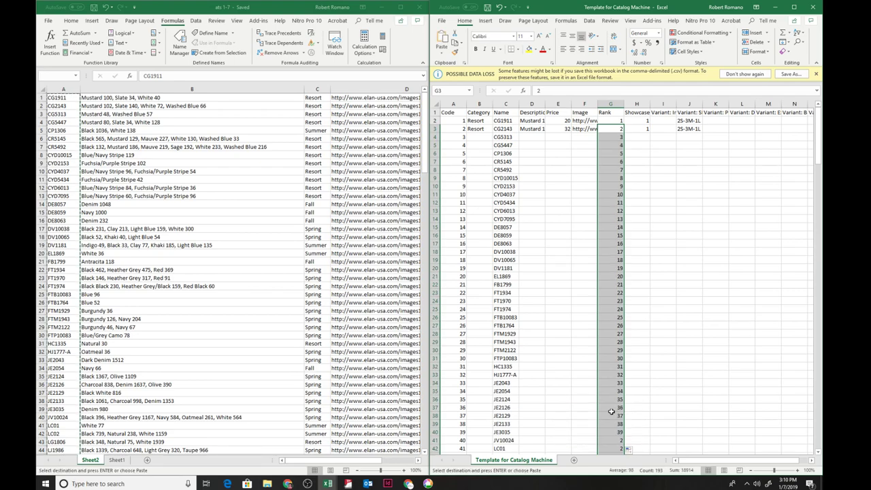
click(647, 129)
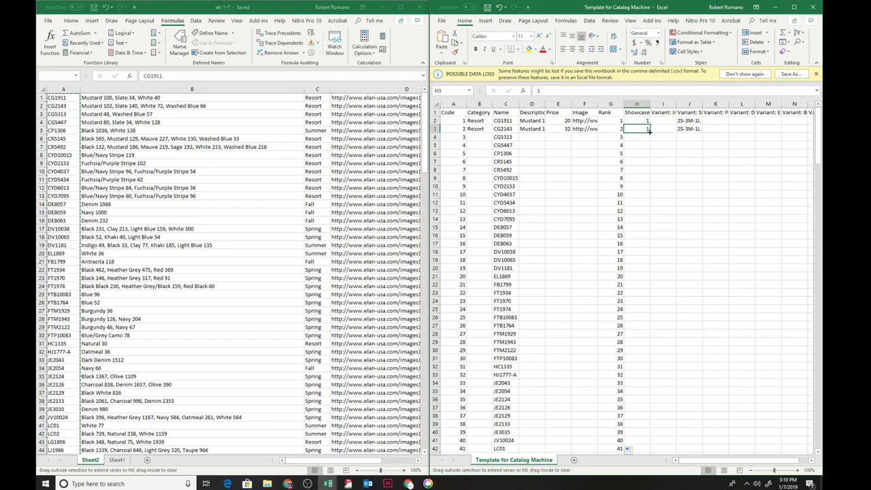
double_click(650, 133)
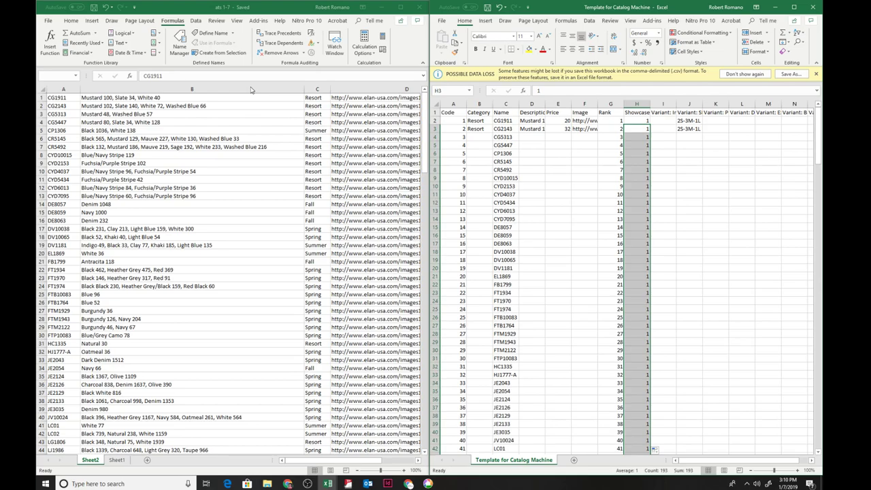
Step: Copy the color descriptions B1:B194 from Sheet2, paste them as values into the template from D2, and autofit the Description column
click(195, 100)
drag(195, 96, 183, 443)
right_click(156, 369)
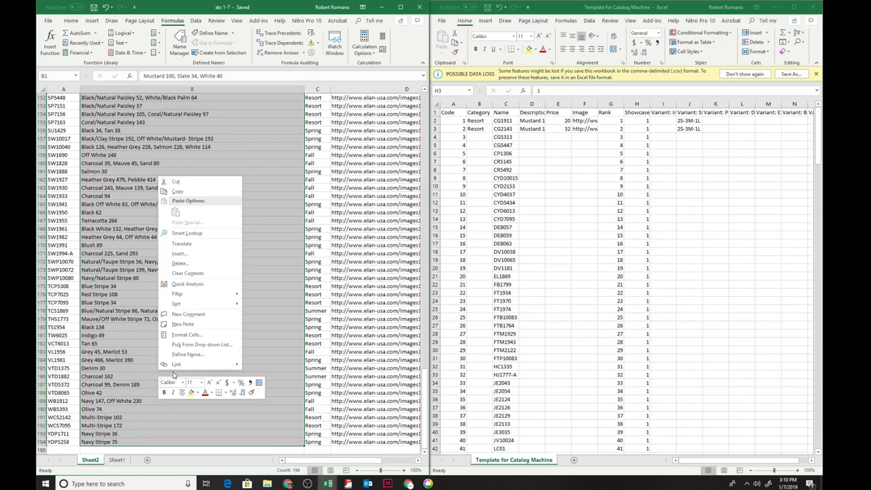
click(192, 190)
scroll(190, 187, up, 20)
scroll(190, 187, up, 20)
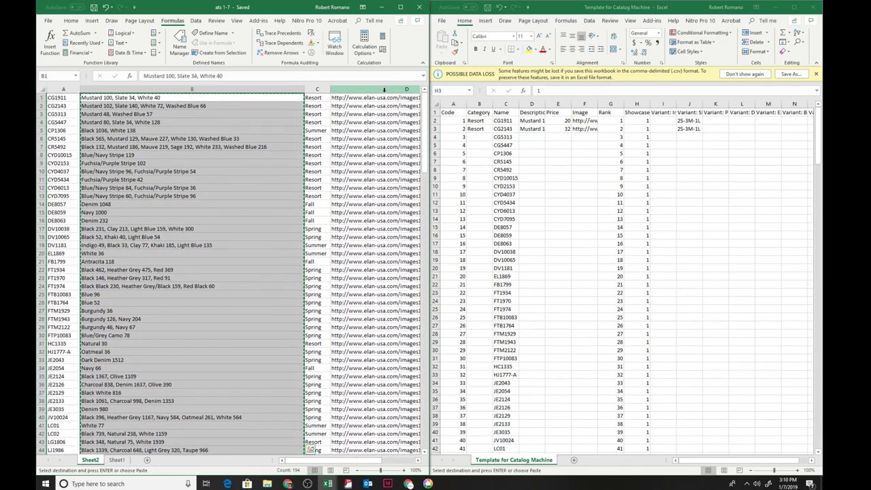
click(532, 121)
right_click(533, 121)
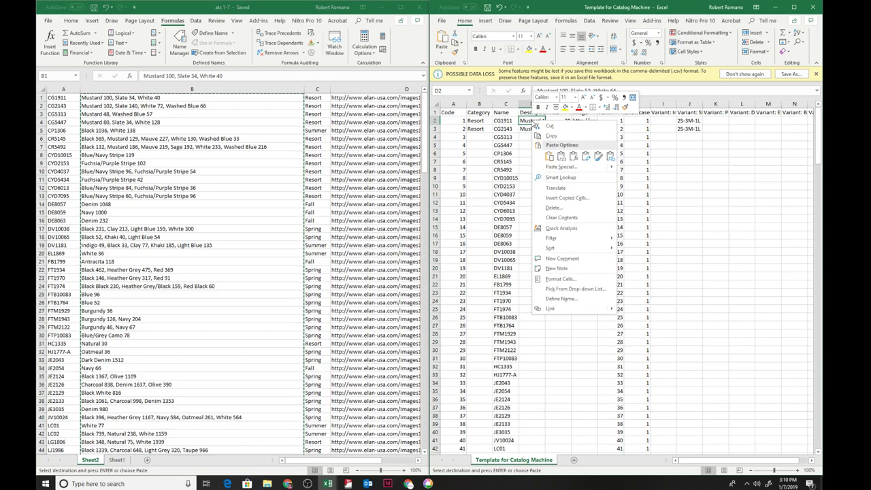
click(560, 156)
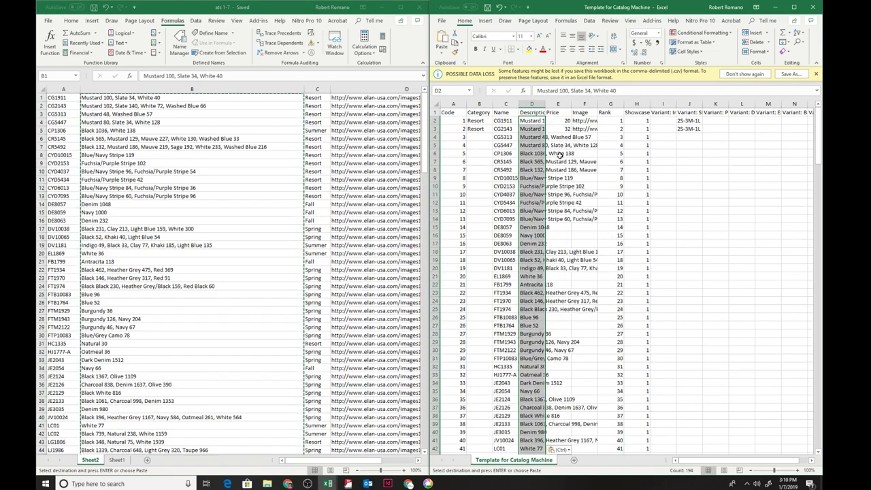
double_click(545, 106)
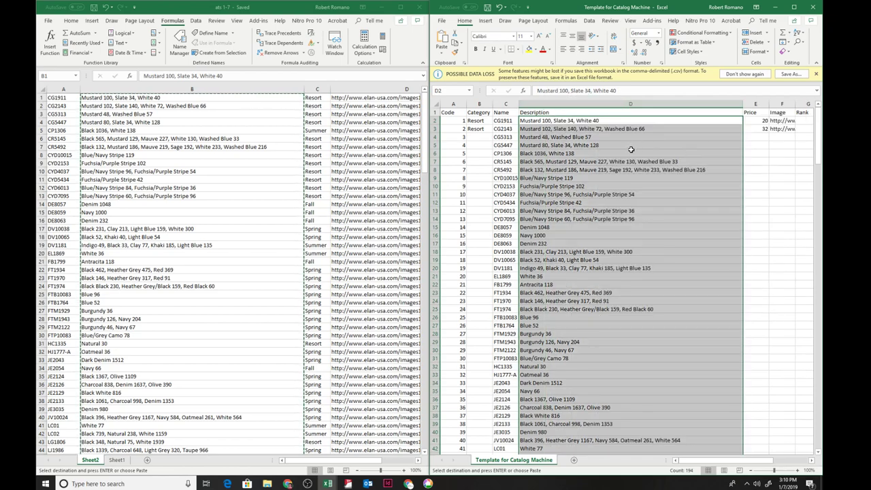
Step: Copy the seasons C1:C194 from Sheet2 and paste them as values into the template's Category column from B2
click(320, 98)
drag(320, 99, 321, 436)
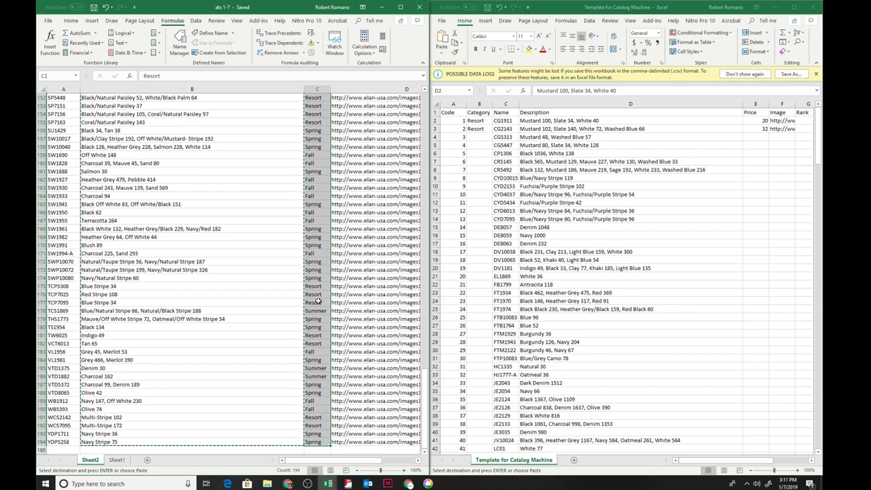
right_click(316, 96)
scroll(354, 151, up, 20)
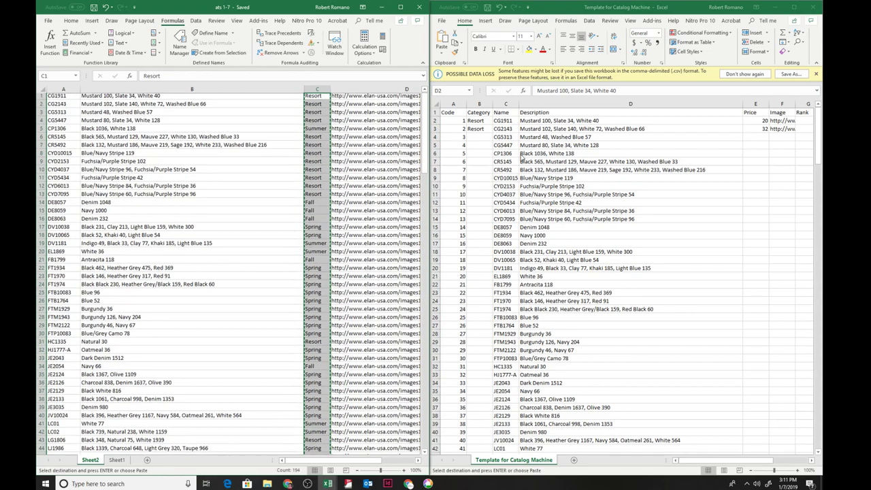
right_click(475, 120)
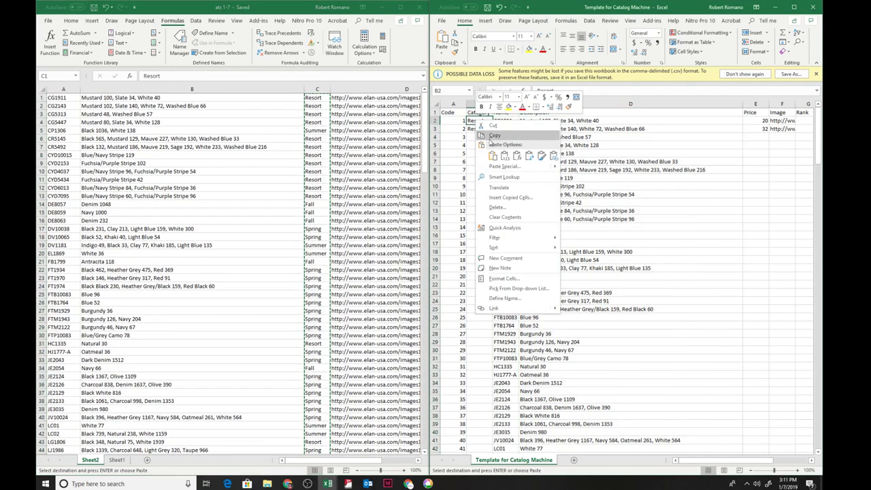
click(505, 156)
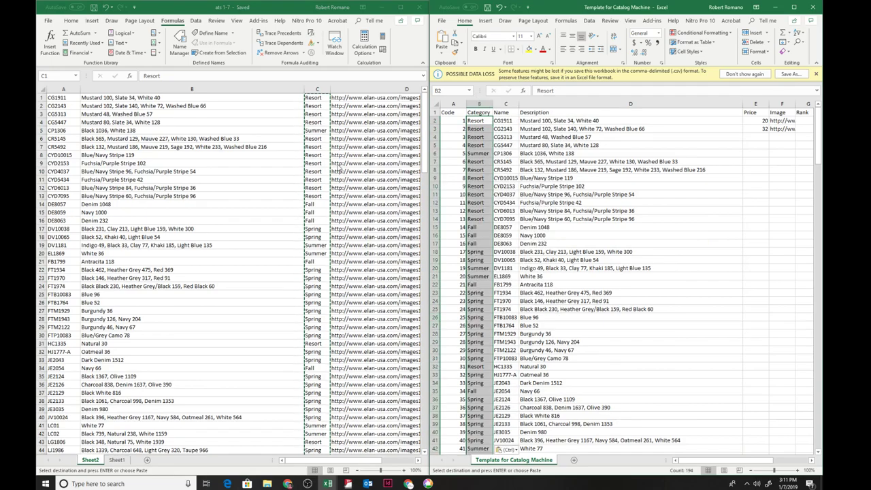
Step: Replace the lookup formulas in Sheet2's columns D through F with their values by copying and pasting them in place as values
click(365, 94)
click(362, 97)
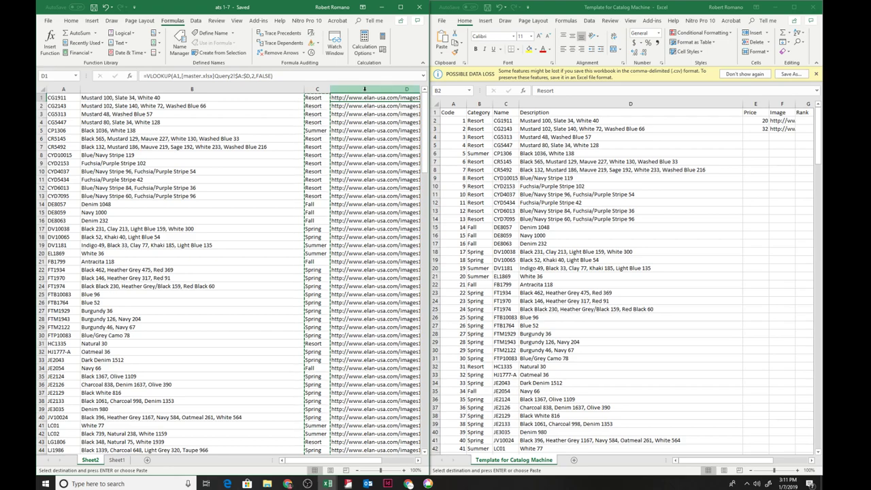
click(403, 90)
drag(403, 90, 262, 98)
right_click(262, 97)
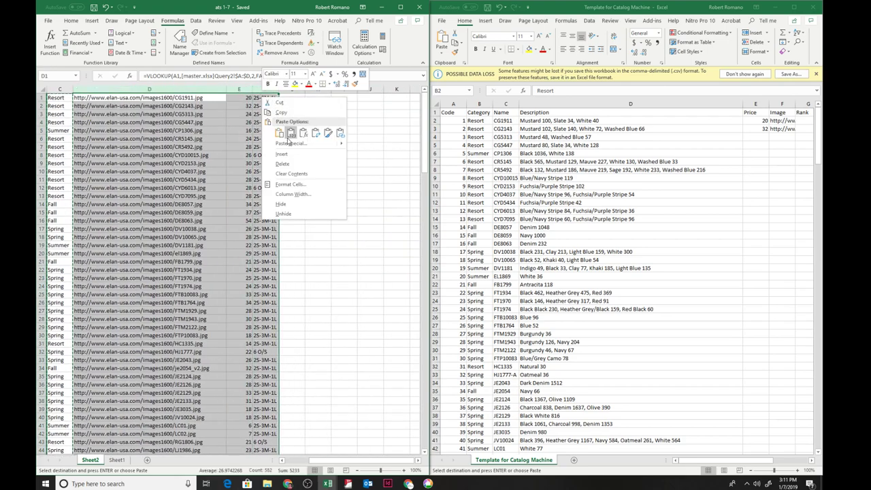
click(280, 112)
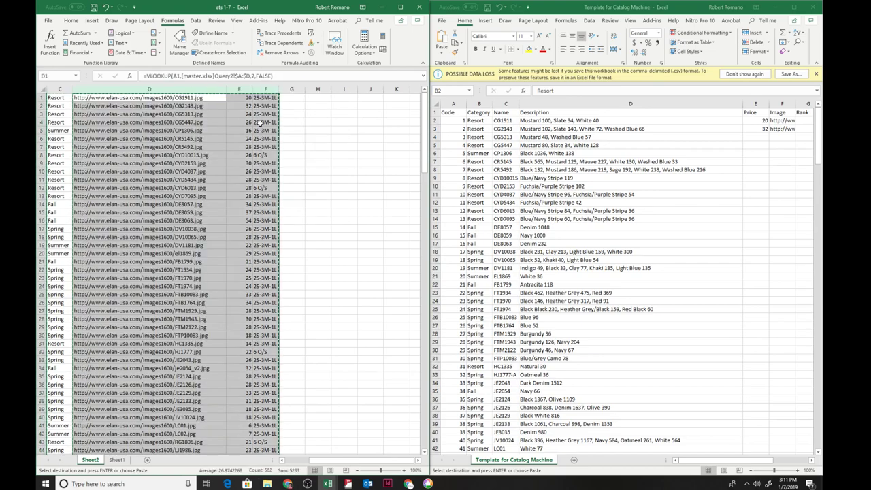
right_click(261, 126)
click(287, 160)
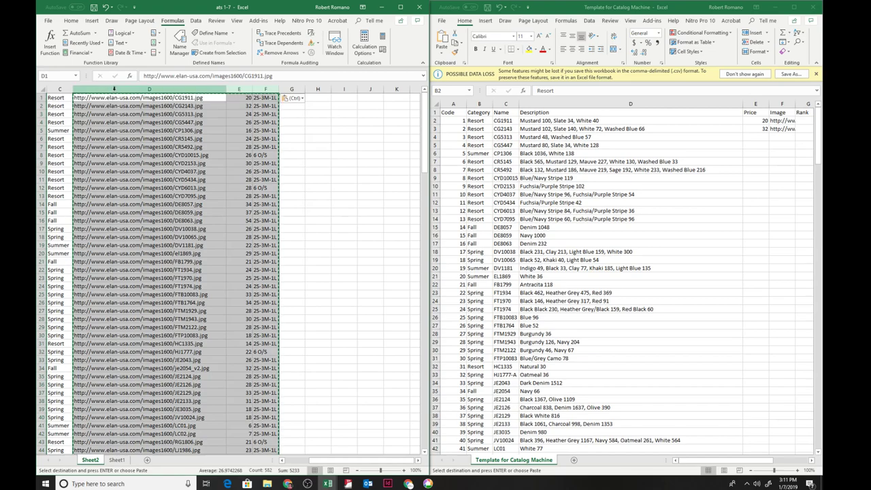
Step: Try to copy Sheet2's entire image URL column D and paste it as values into the template at F2
key(shift+Left)
key(shift+Left)
right_click(112, 111)
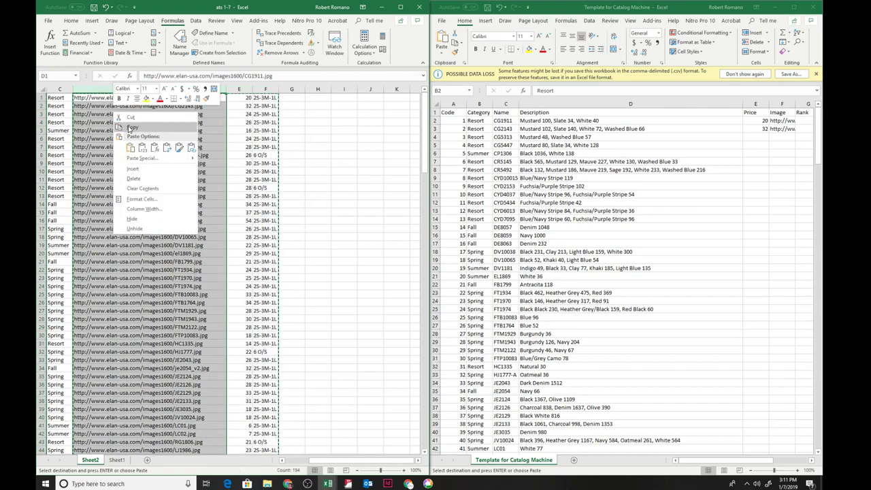
click(154, 147)
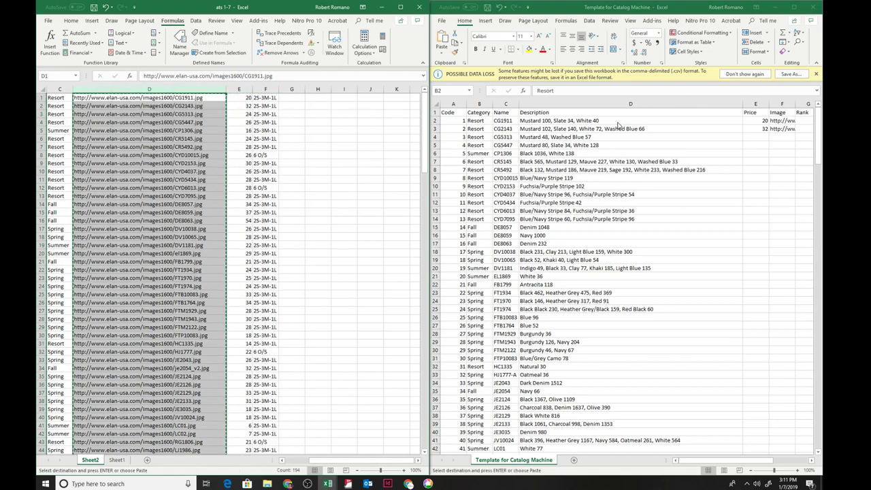
click(788, 122)
right_click(786, 122)
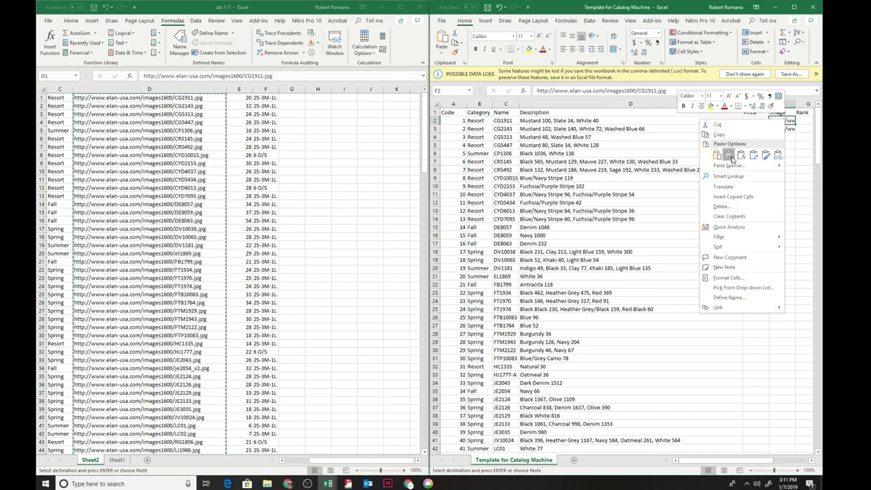
click(729, 155)
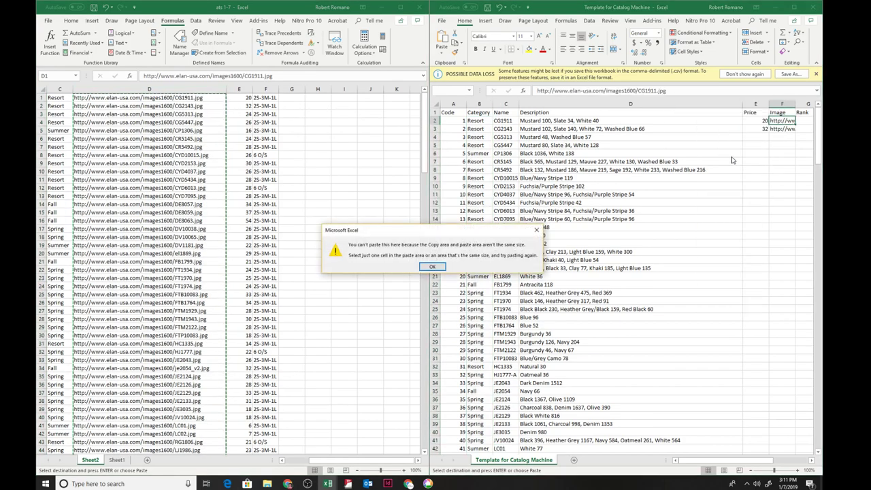
click(432, 267)
Step: Copy only the image URLs D1:D194 from Sheet2 and paste them as values into the template's Image column from F2
click(192, 97)
key(ctrl+shift+Down)
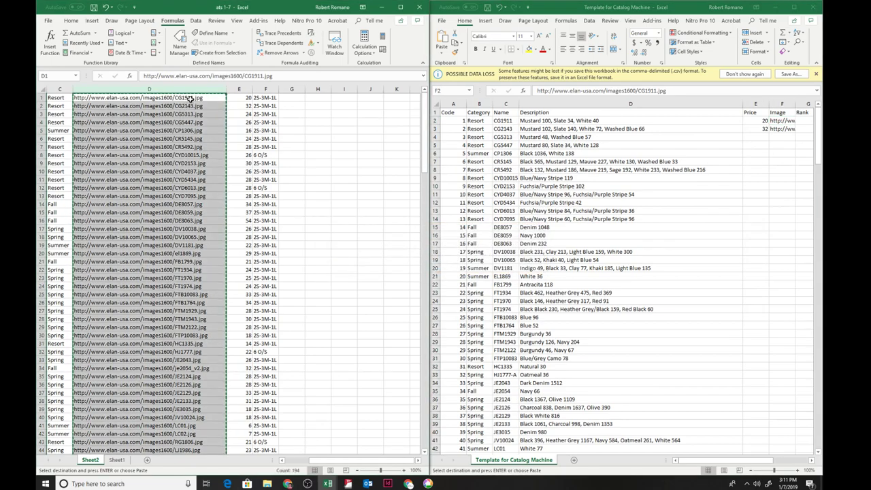
click(296, 105)
drag(199, 98, 171, 417)
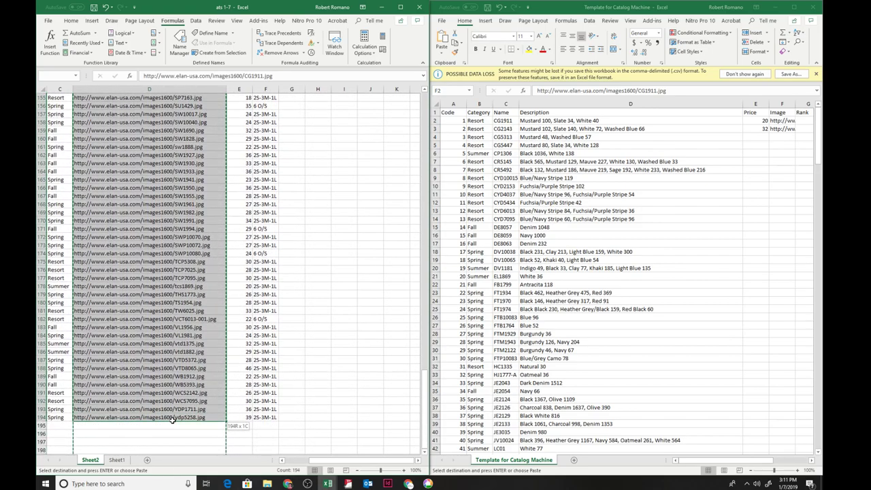
right_click(161, 376)
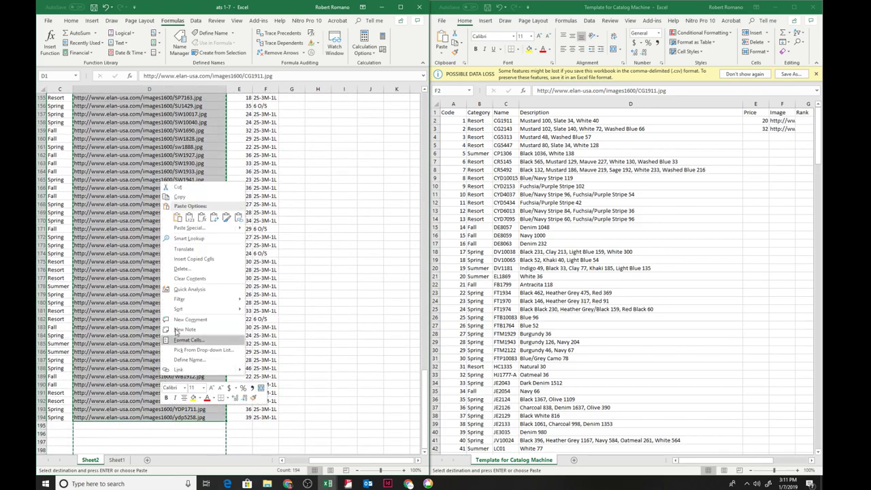
click(179, 196)
click(783, 122)
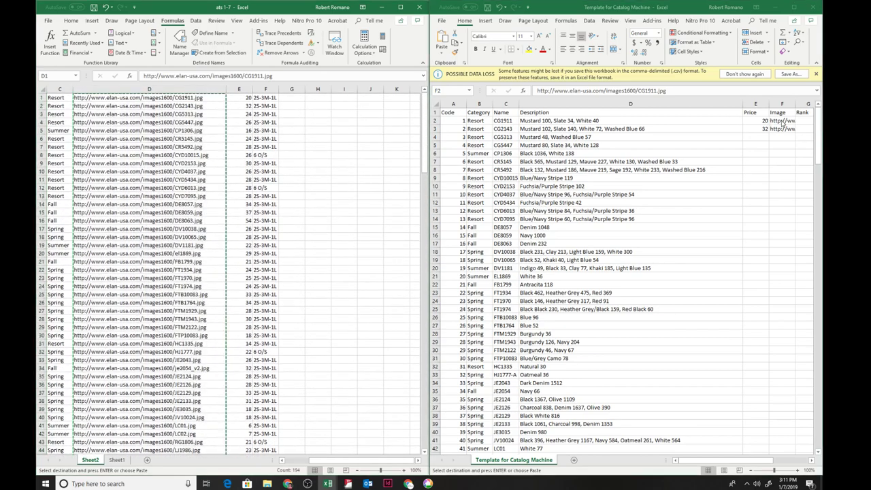
right_click(782, 121)
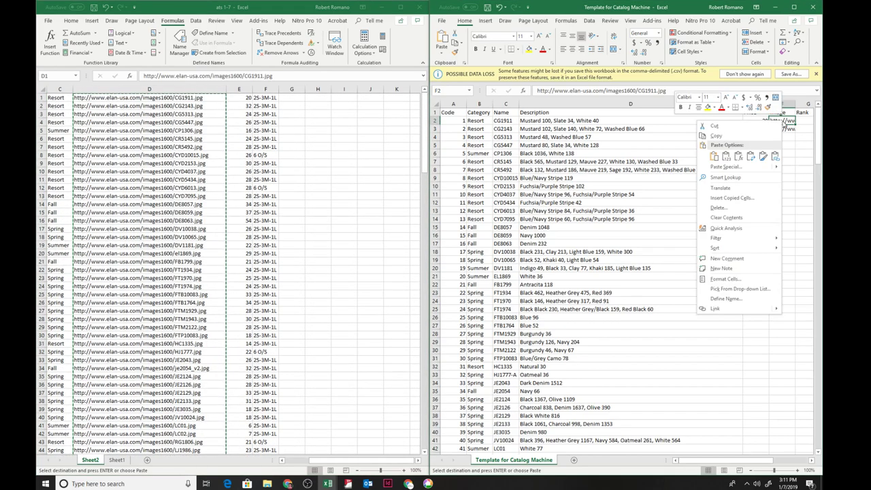
click(726, 157)
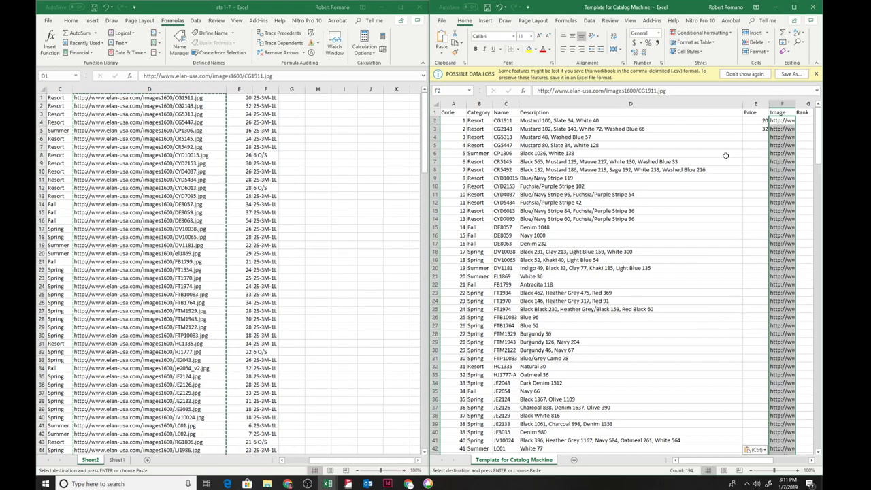
Step: Copy the prices E1:E194 from Sheet2 and paste them as values into the template's Price column from E2
click(242, 97)
drag(239, 98, 242, 432)
right_click(240, 372)
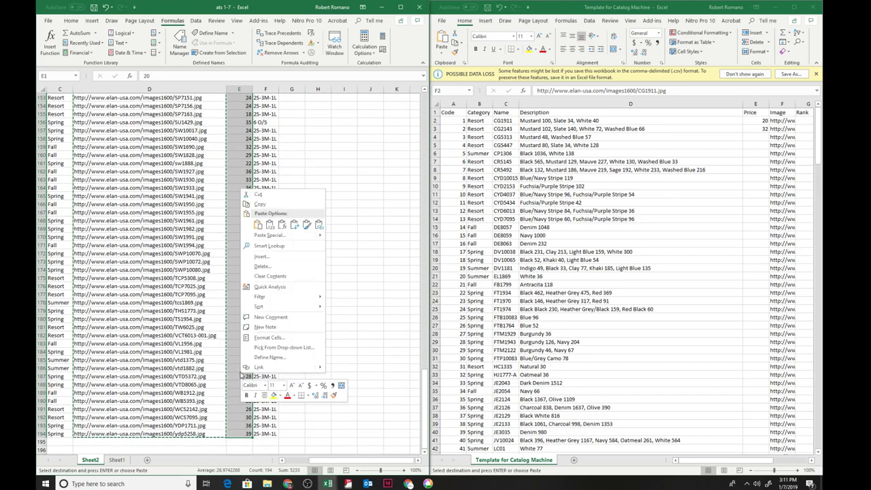
click(270, 204)
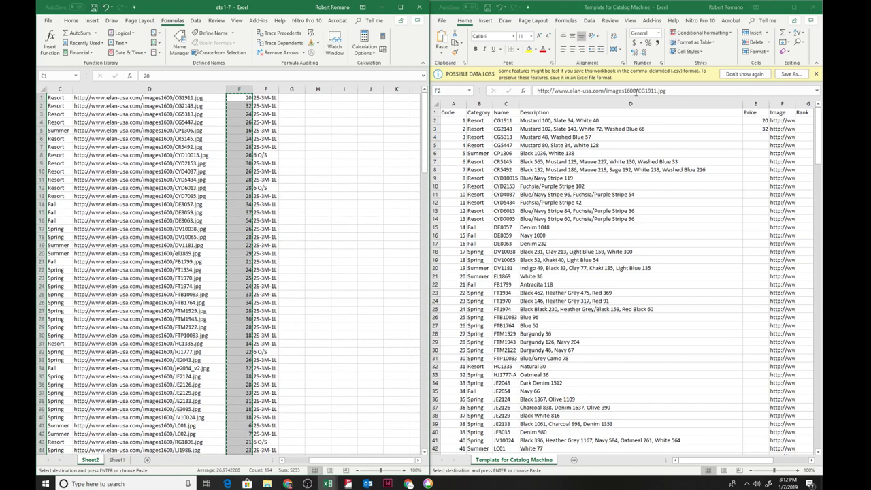
click(761, 121)
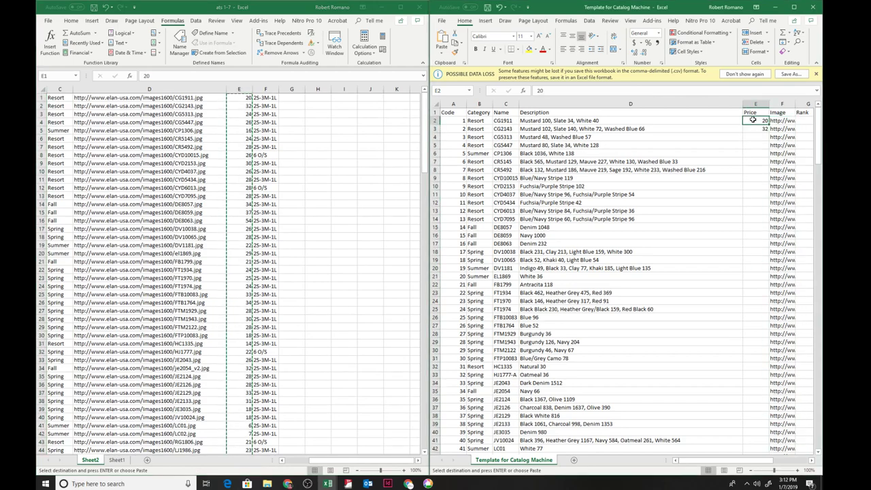
right_click(753, 122)
click(697, 156)
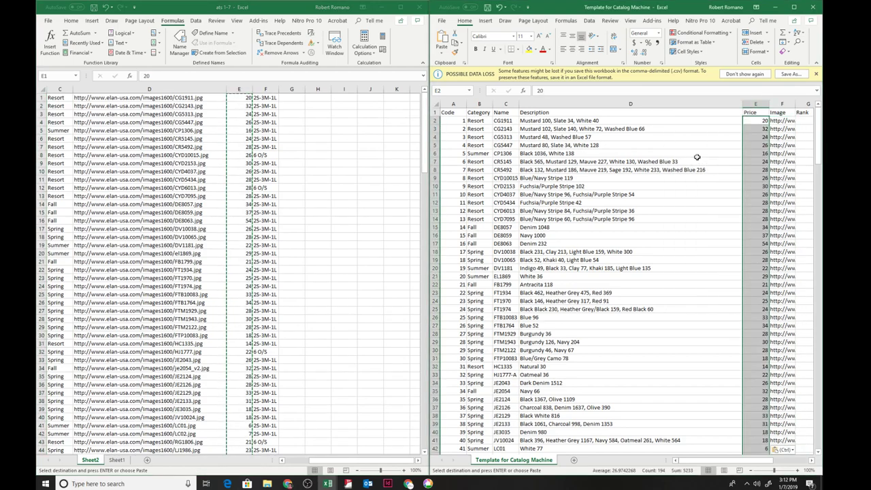
Step: Copy the size packs F1:F194 from Sheet2 and paste them as values into the template's variant column from J2
click(266, 96)
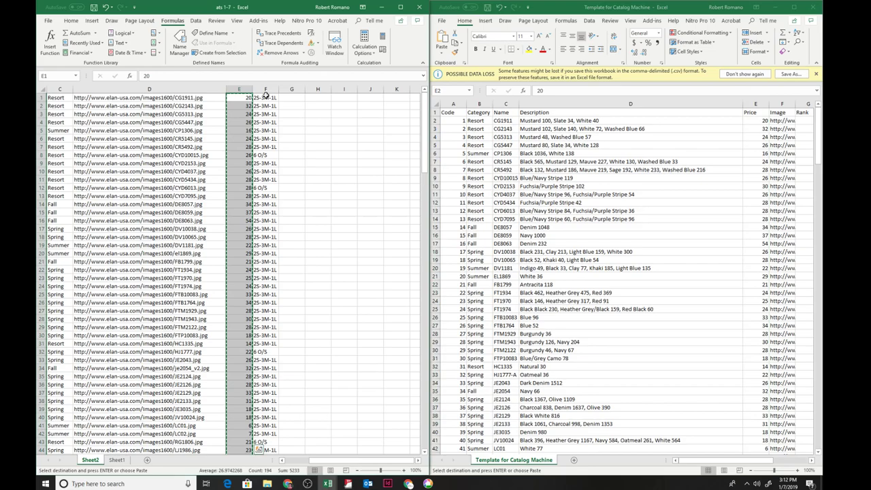
drag(266, 97, 265, 442)
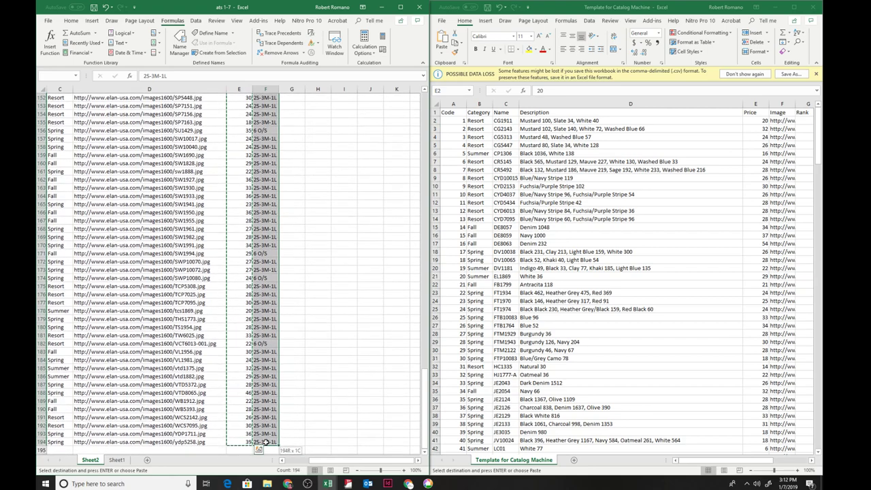
right_click(269, 434)
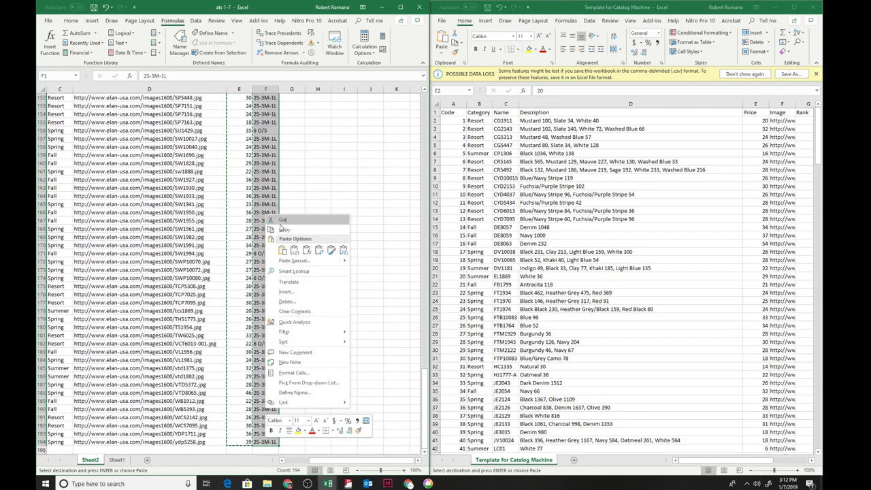
click(281, 222)
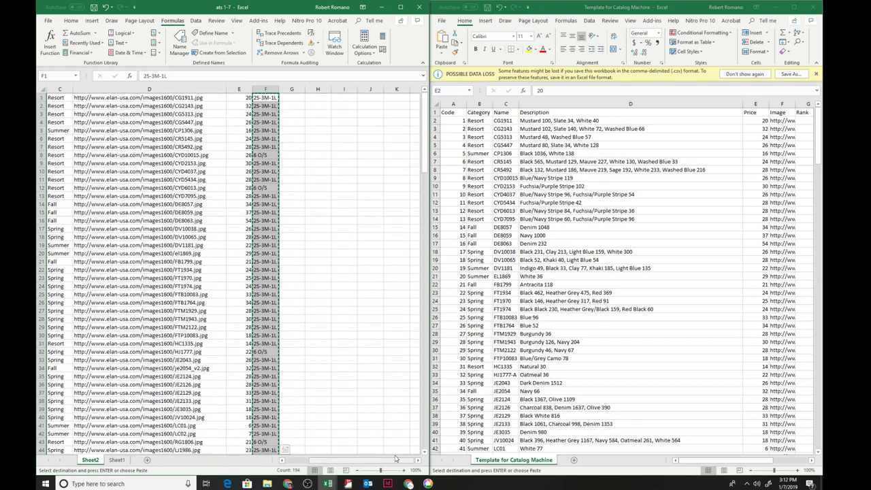
drag(711, 463, 744, 462)
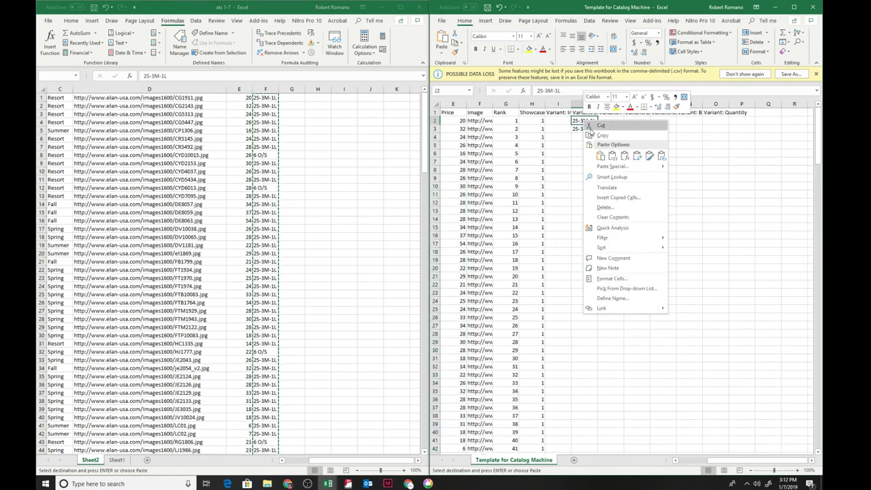
click(612, 156)
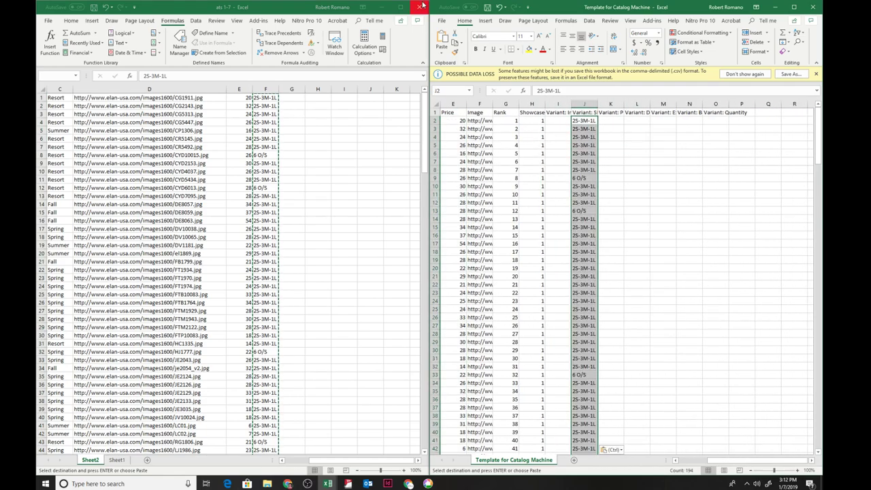
Step: Save the template as CSV UTF-8 (Comma delimited) under the name Template for Catalog Machine, replacing the existing file
click(442, 21)
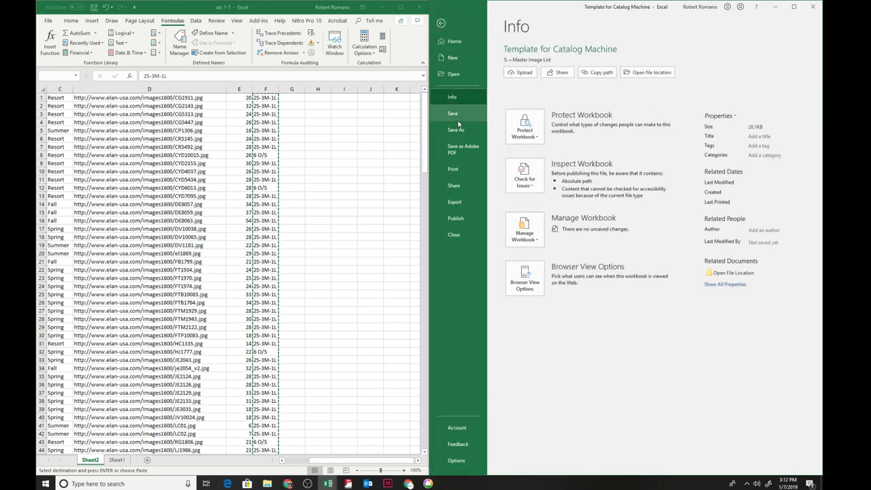
click(464, 129)
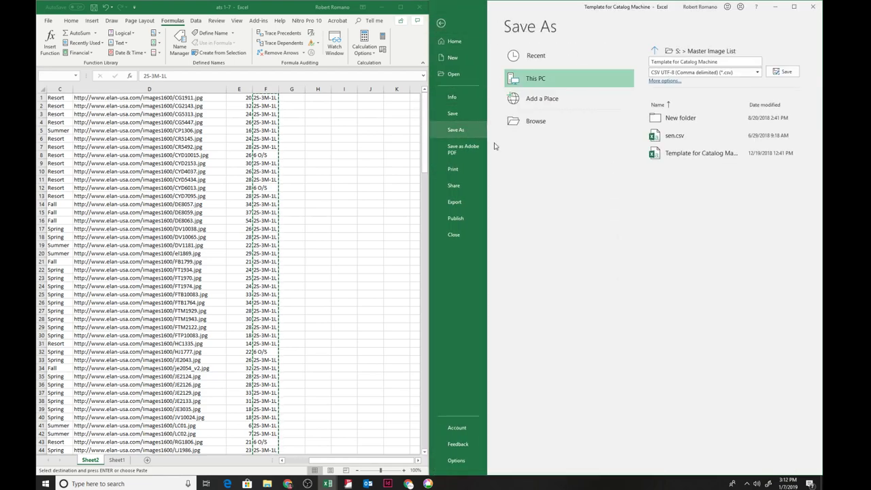
click(759, 73)
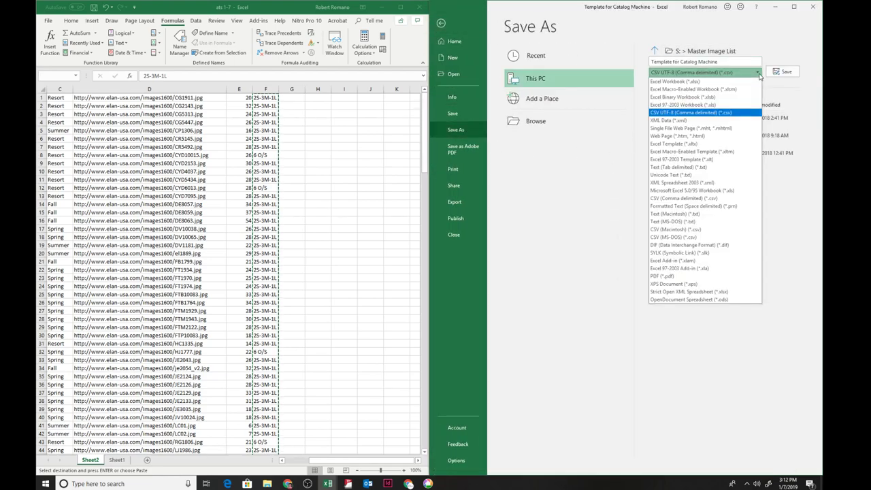
click(732, 115)
click(784, 72)
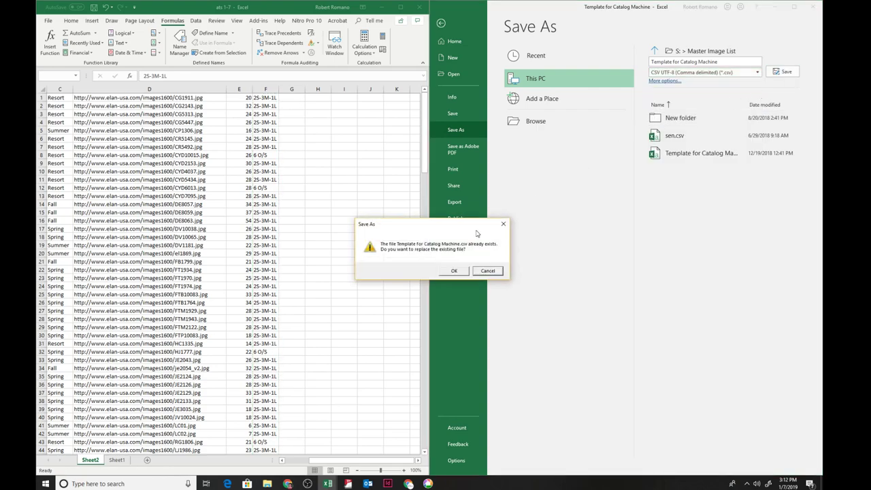
click(454, 271)
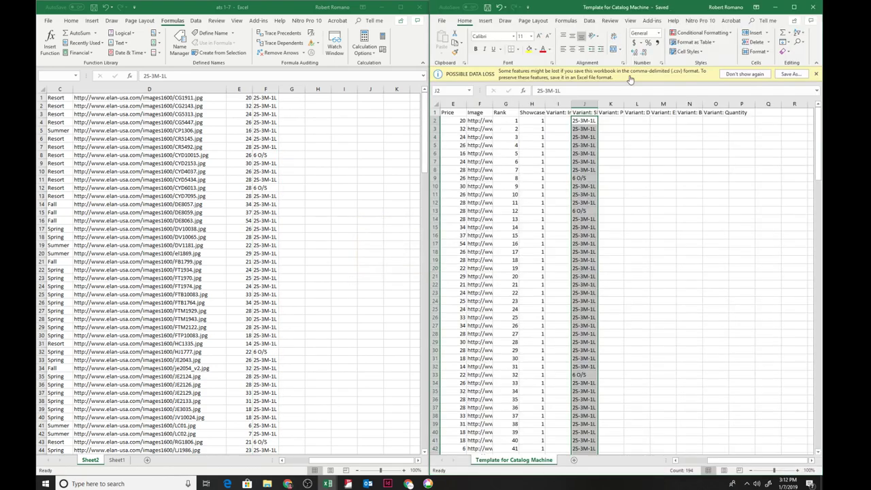
Step: Save the template once more from the data loss warning as CSV UTF-8 (Comma delimited), overwriting Template for Catalog Machine in Master Image List
click(789, 76)
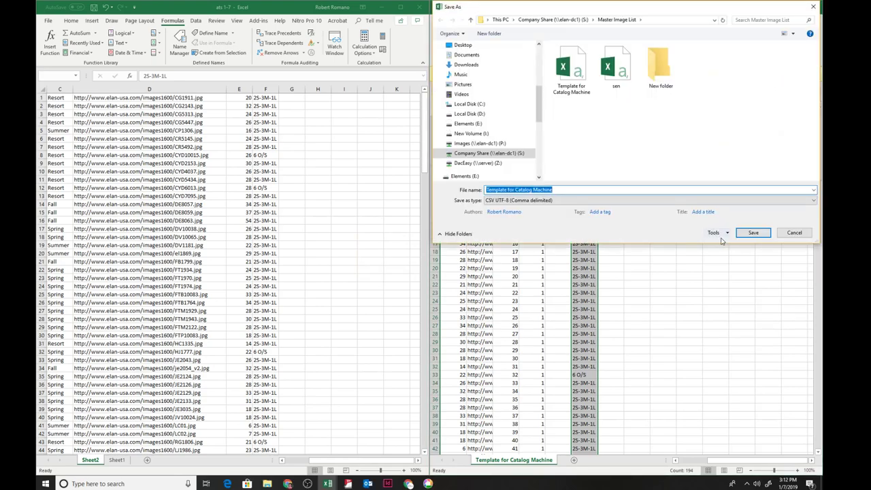
click(742, 201)
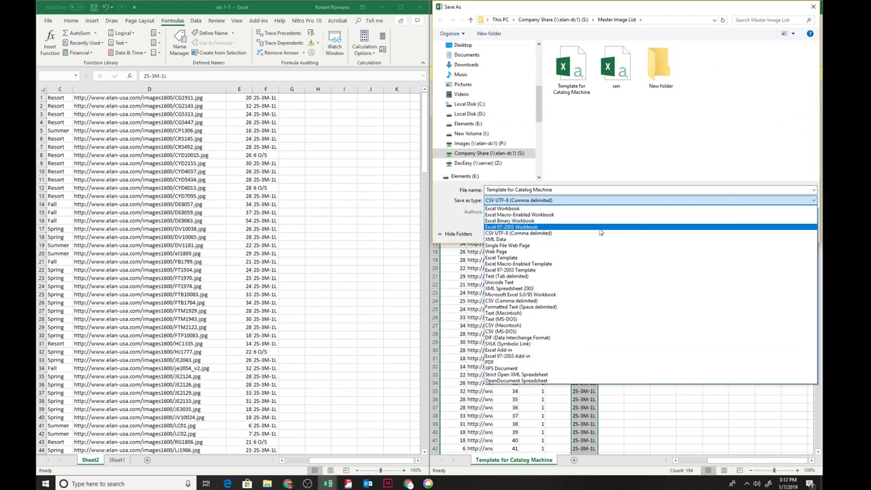
click(555, 234)
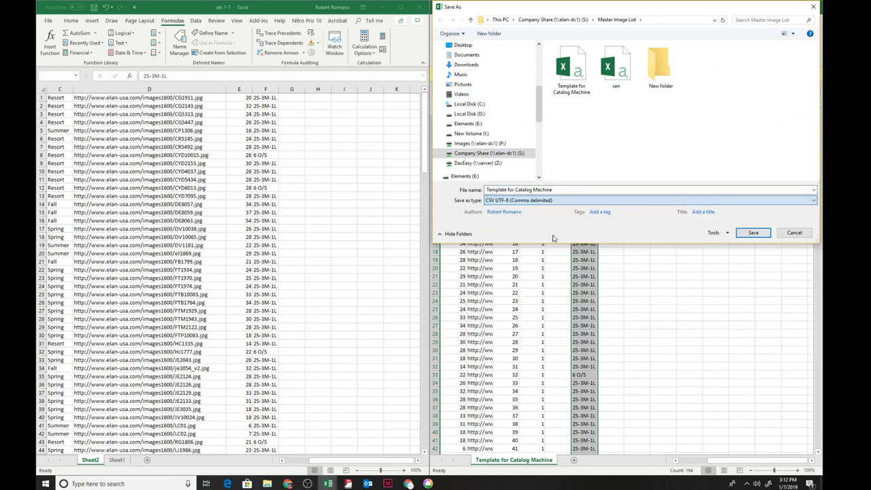
click(753, 233)
click(449, 242)
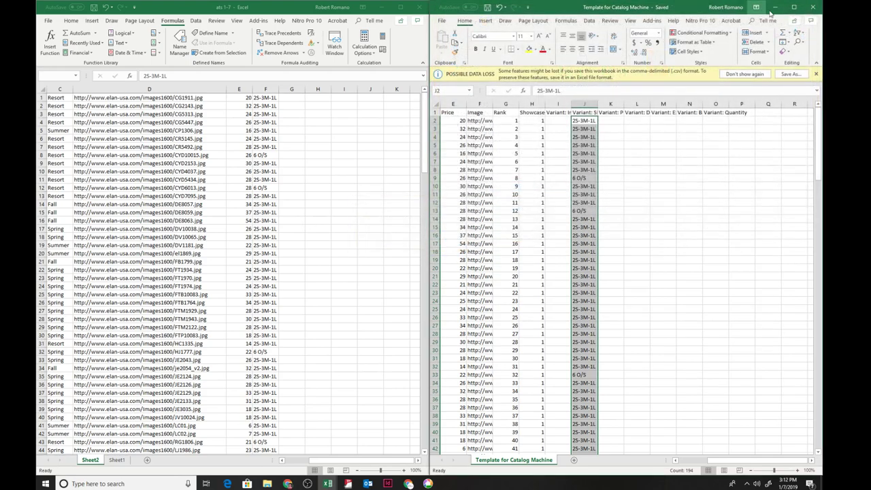
Step: Close the template workbook and switch to the Catalog Machine dashboard in the browser
click(816, 9)
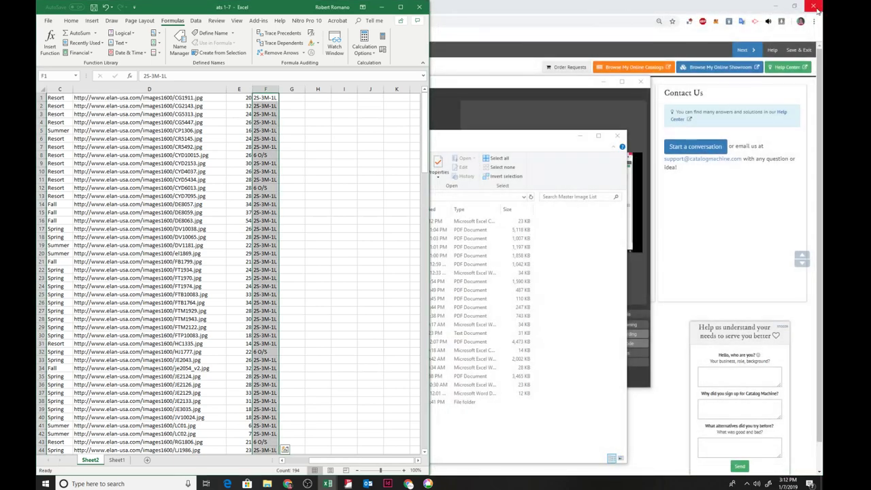
click(524, 121)
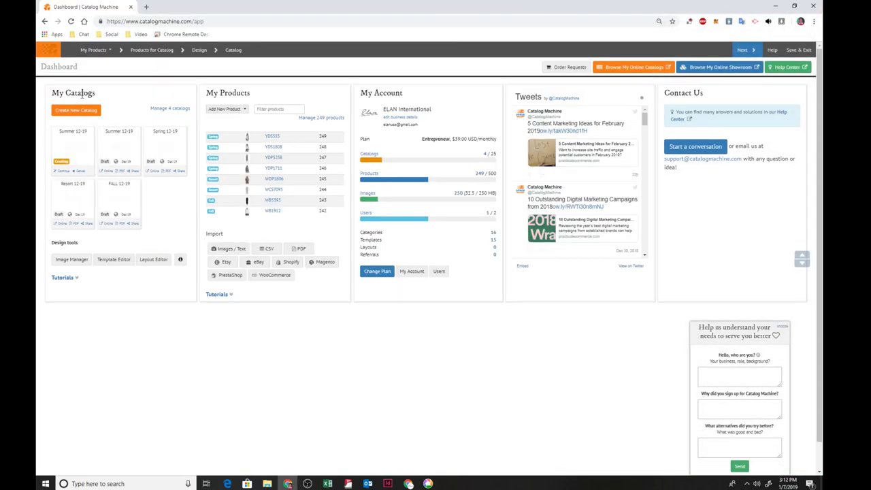
Step: Open the list of all catalogs and delete the Summer 12-19 catalog
drag(232, 5, 340, 1)
click(174, 21)
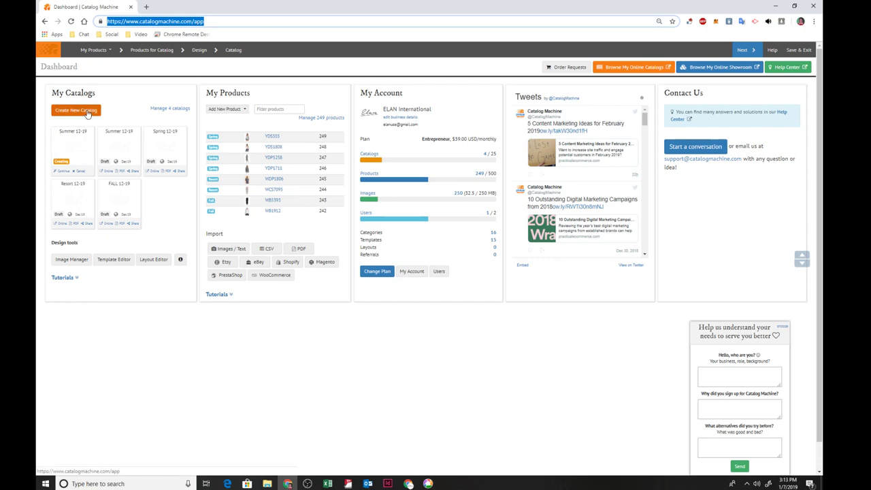
click(170, 109)
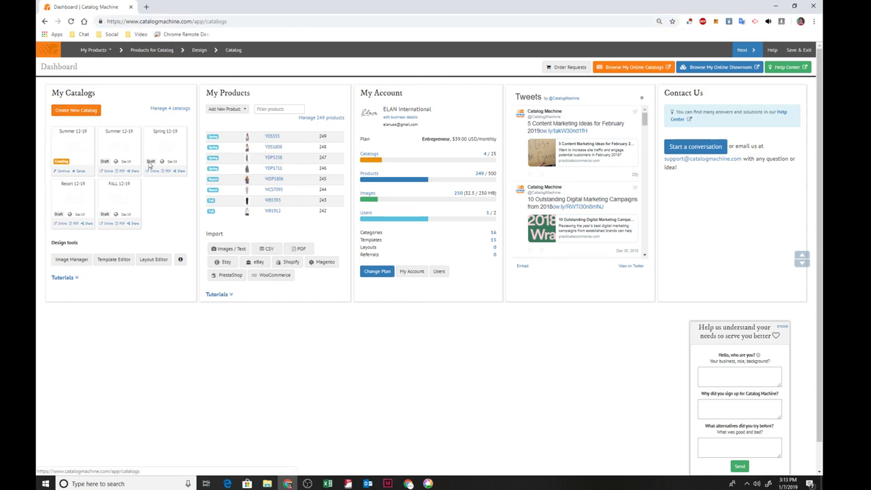
click(99, 137)
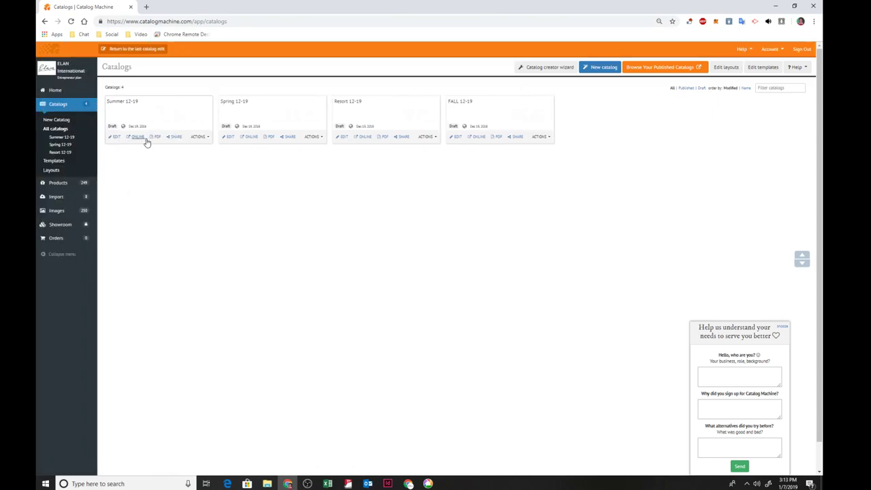
click(208, 103)
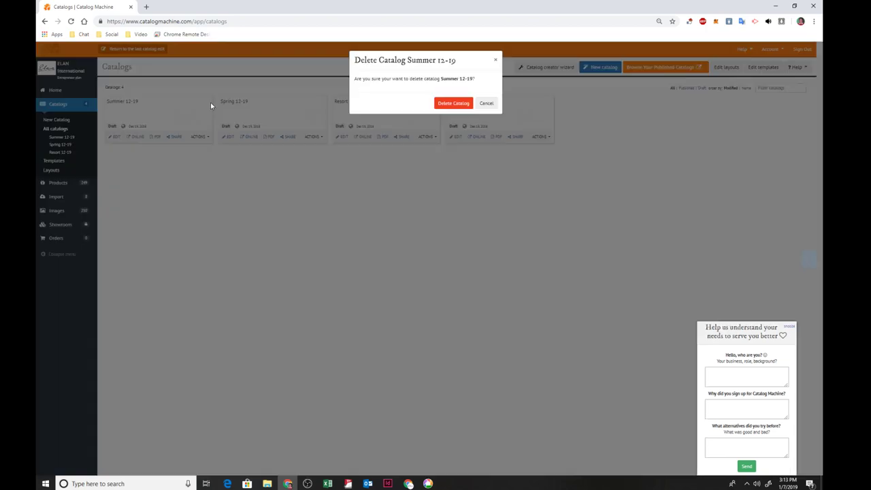
click(449, 103)
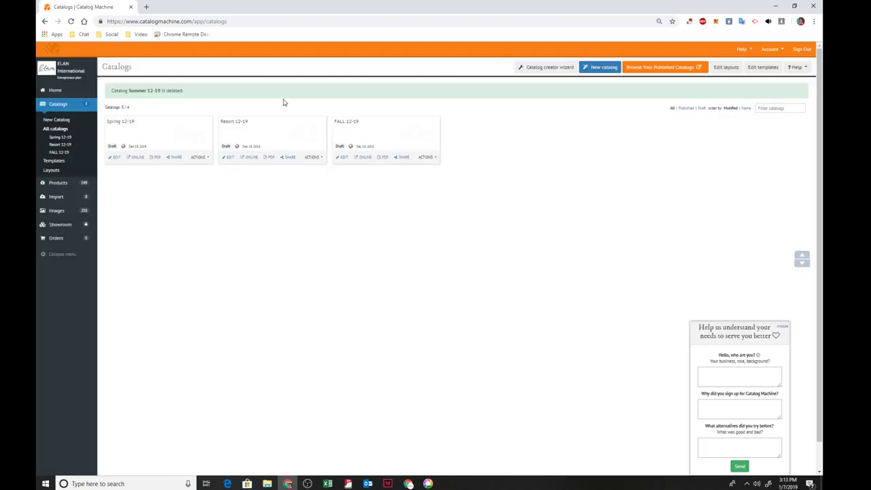
Step: Delete the remaining catalogs Spring 12-19, Resort 12-19 and FALL 12-19
click(204, 122)
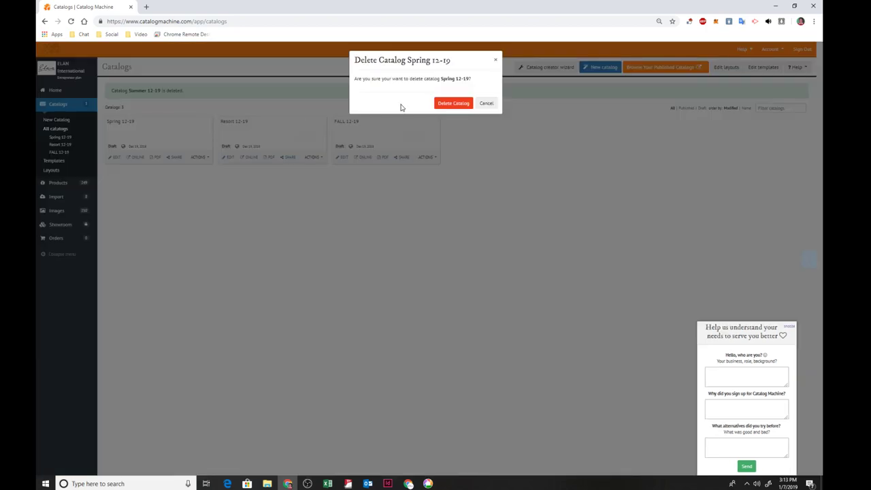
click(452, 103)
click(200, 121)
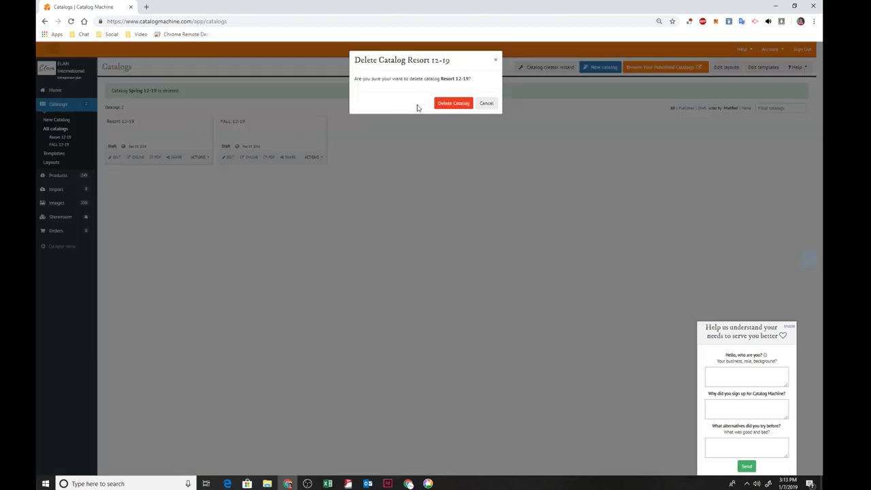
click(449, 103)
click(195, 122)
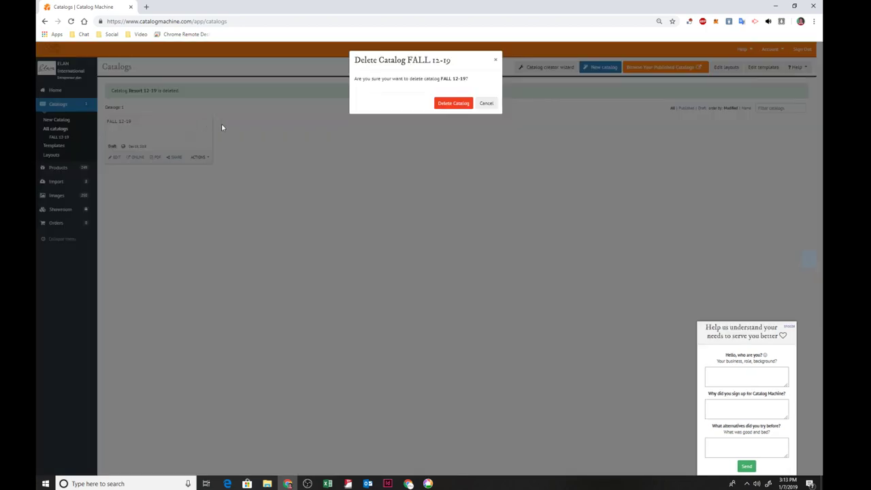
click(451, 103)
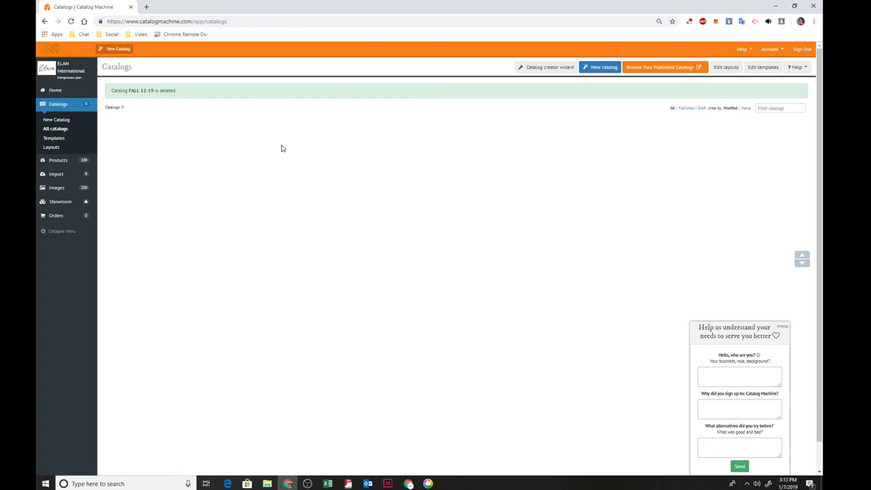
Step: Select all products in the product list, bulk-delete them and dismiss the feedback survey
click(60, 164)
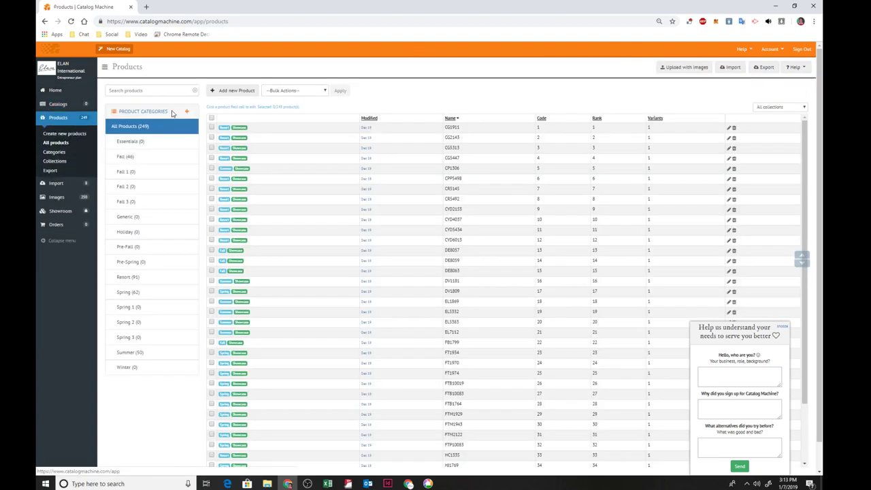
click(211, 118)
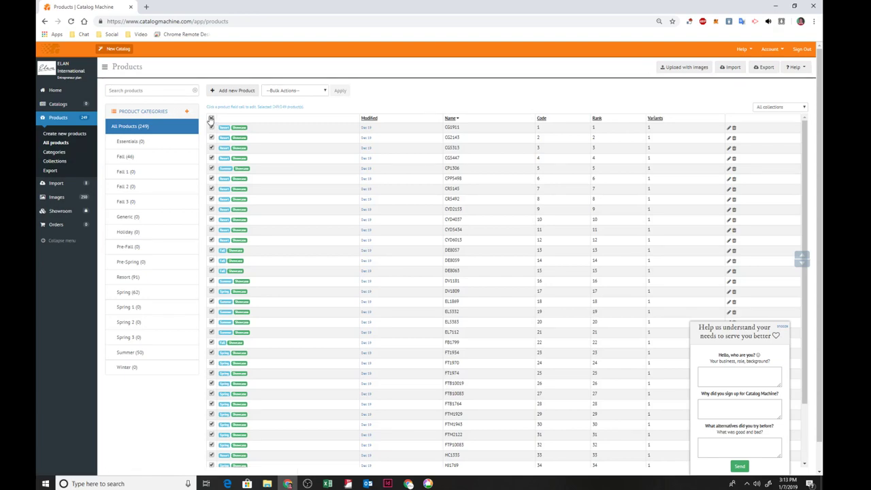
click(320, 91)
click(327, 99)
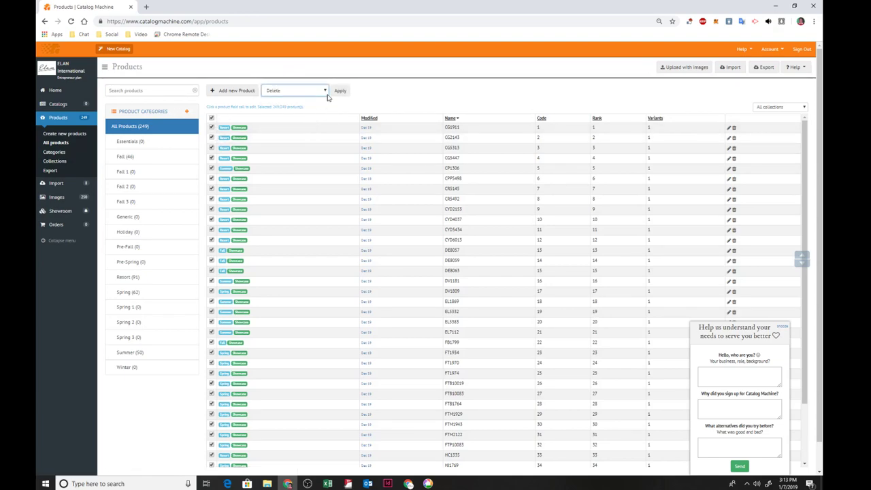
click(339, 90)
click(465, 110)
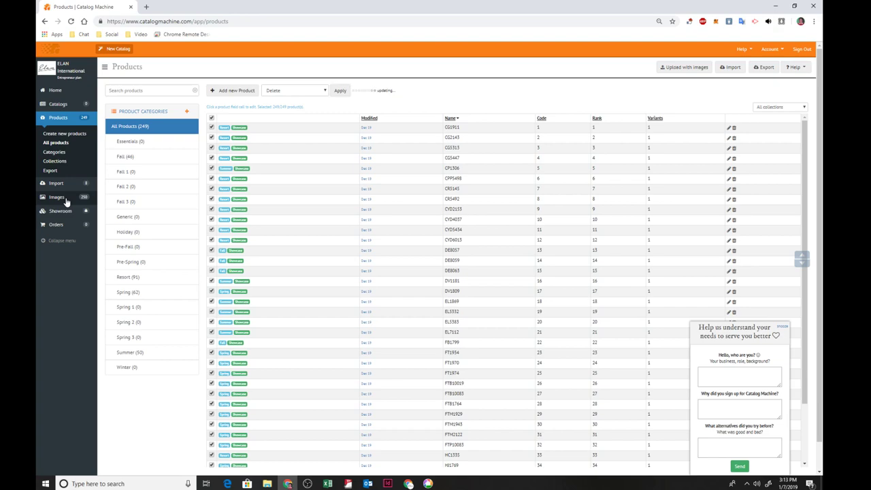
click(783, 327)
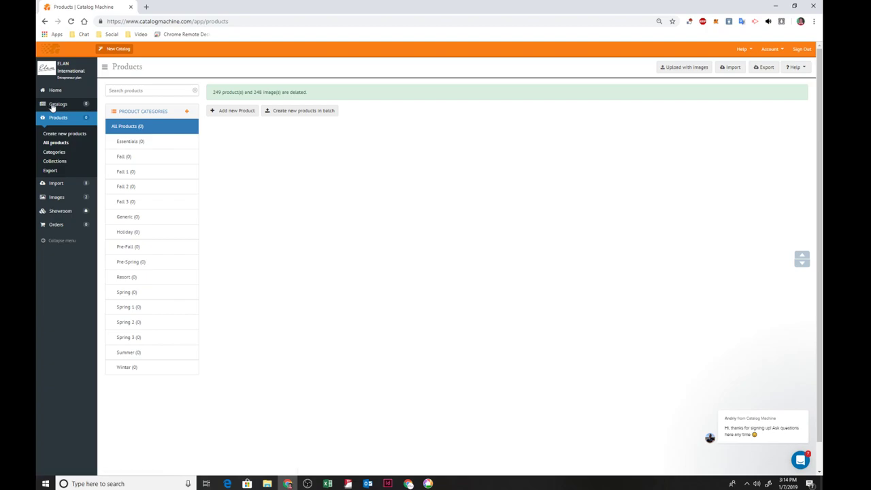
Step: Start a product CSV import from the dashboard, uploading the Template for Catalog Machine CSV from Master Image List on Company Share (S:)
click(48, 68)
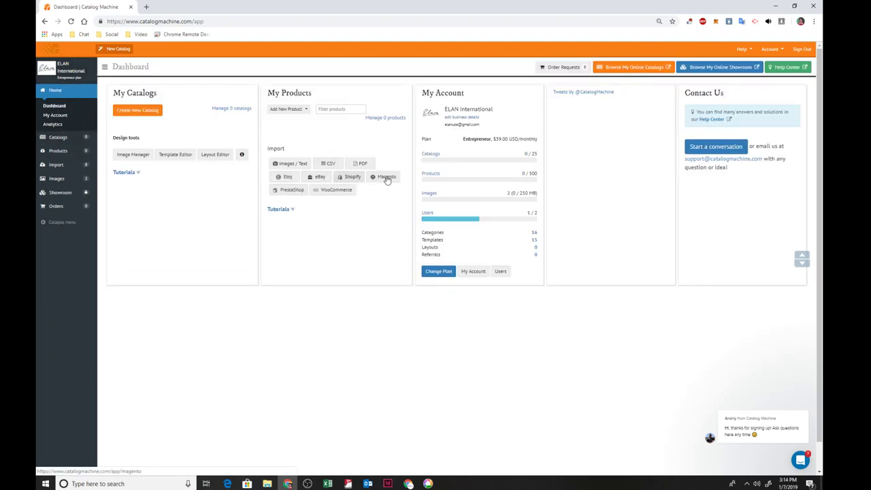
click(327, 164)
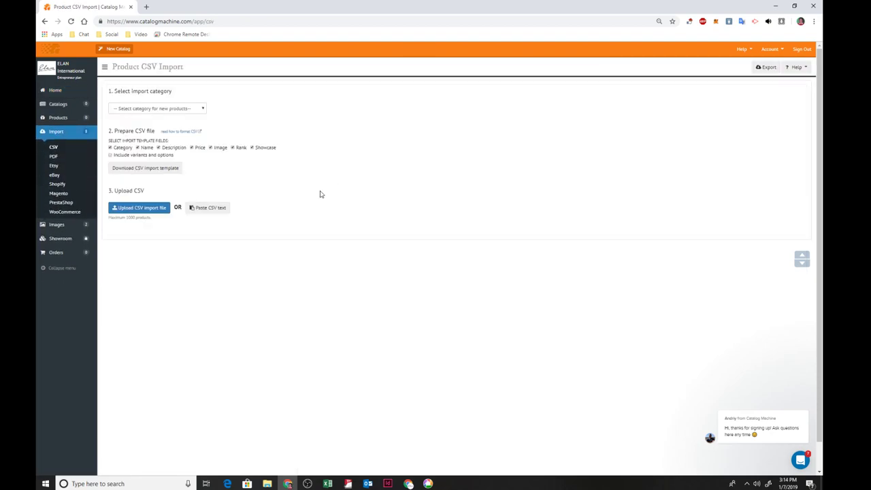
click(138, 208)
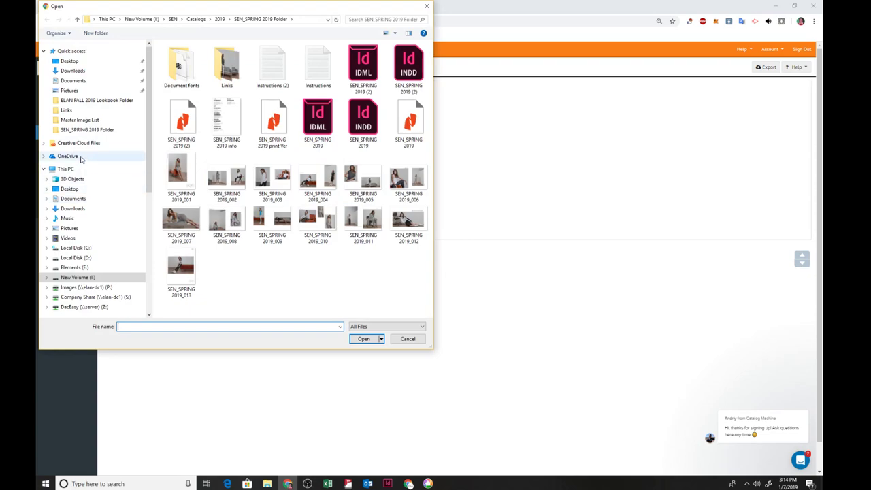
click(113, 298)
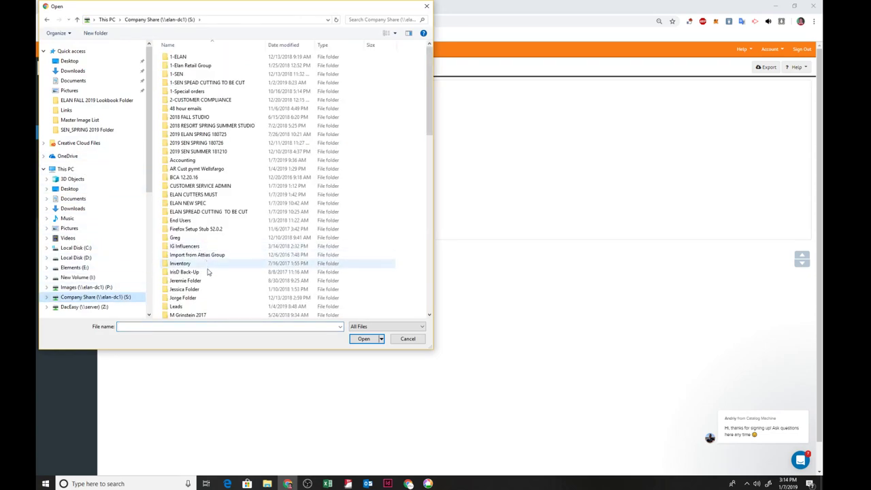
scroll(208, 294, down, 1)
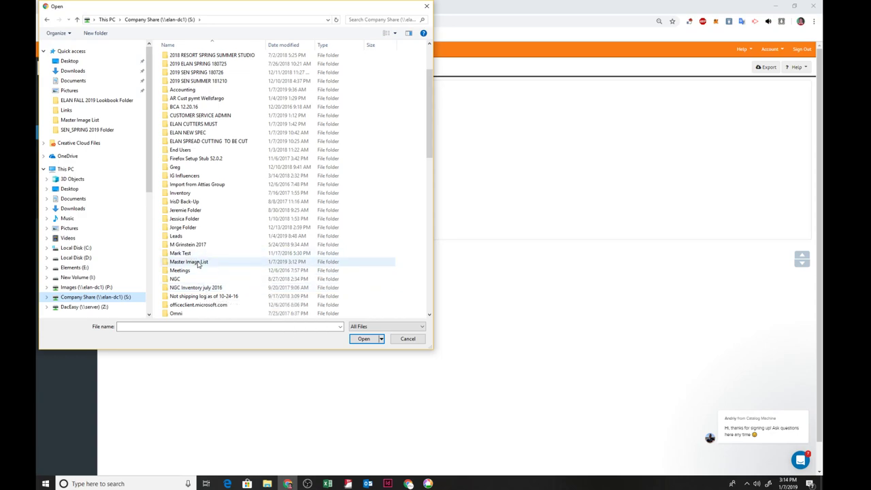
double_click(198, 263)
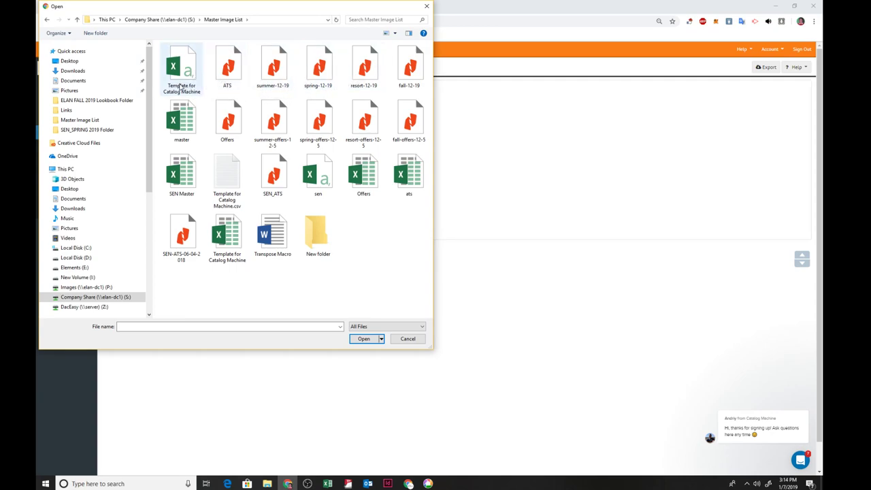
click(180, 86)
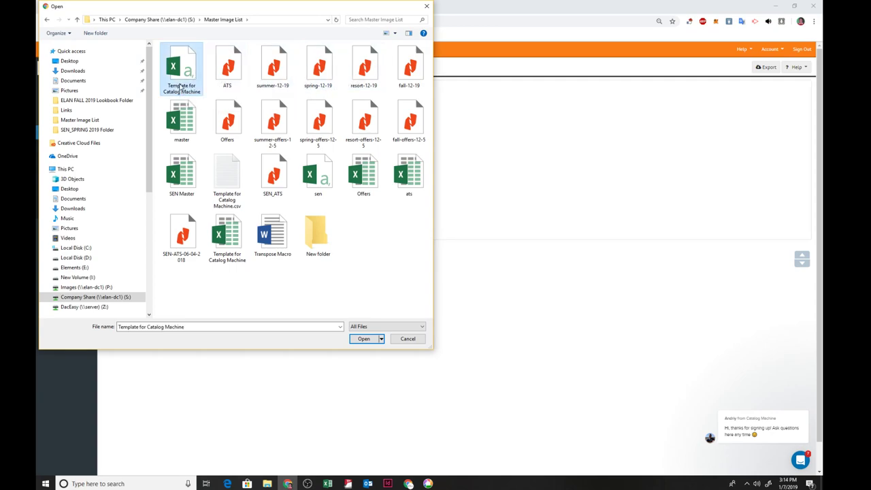
click(365, 340)
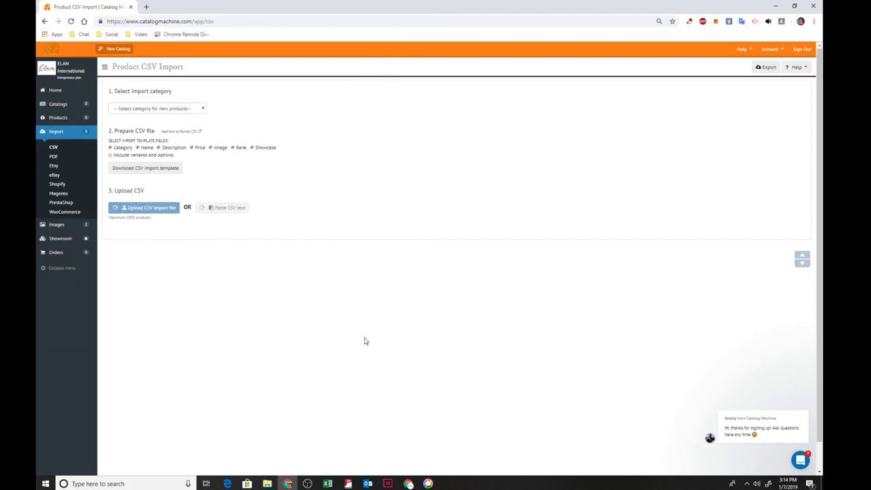
Step: Switch to Excel and close the ats 1-7 workbook, saving its changes
mouse_move(329, 485)
click(337, 465)
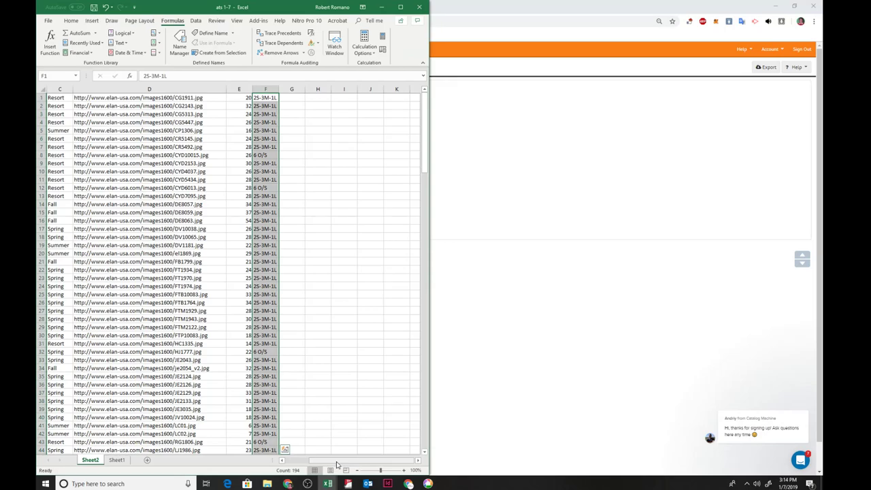
click(328, 483)
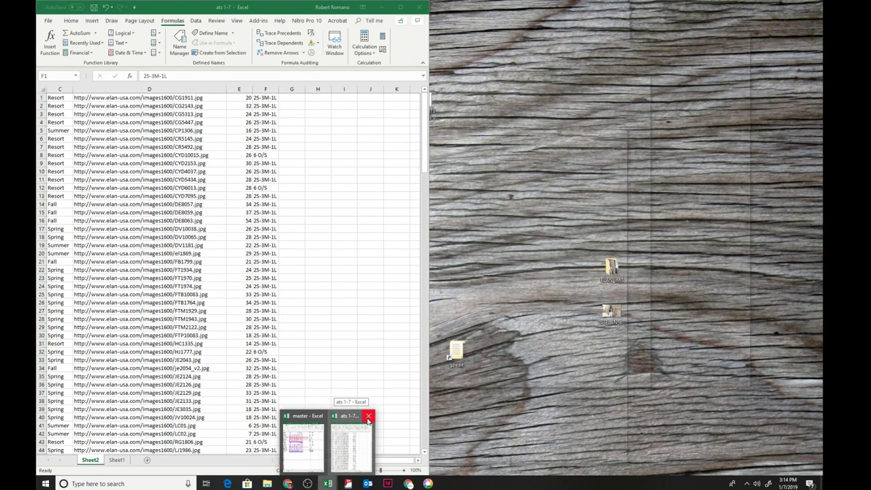
click(368, 416)
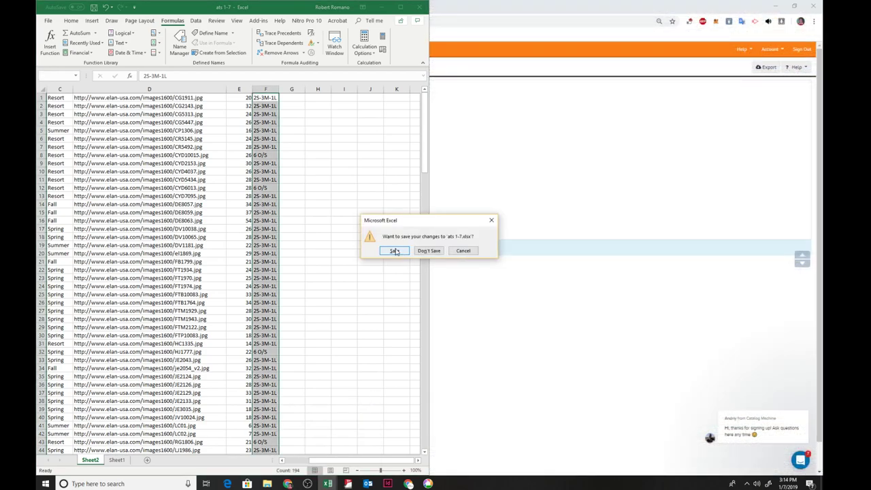
click(395, 250)
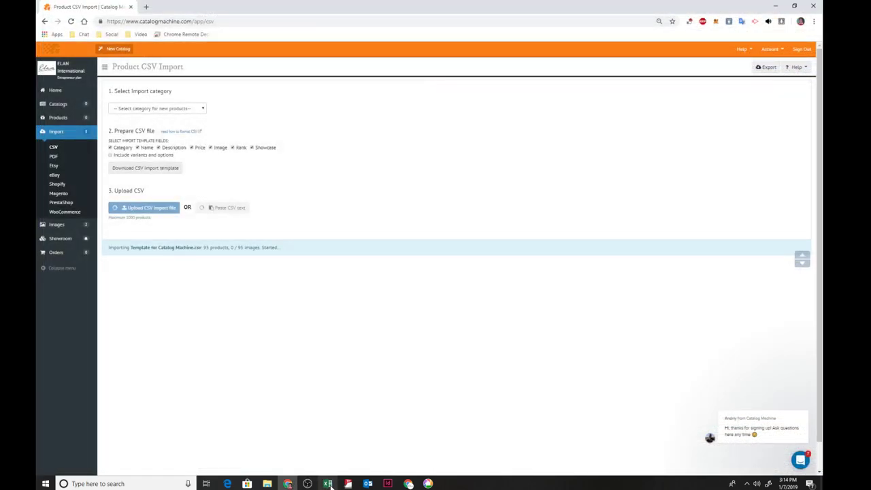
Step: Save the master workbook as an Excel Workbook in Master Image List, replacing the existing file, and close it
click(327, 483)
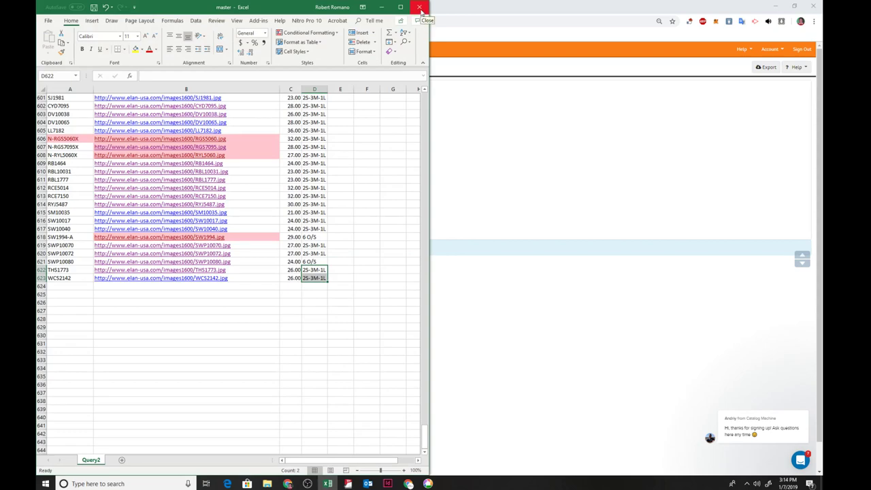
click(48, 25)
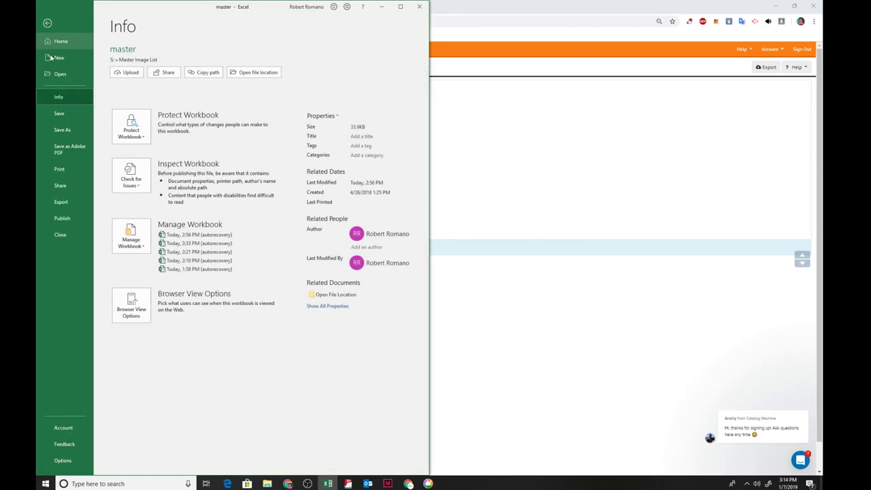
click(63, 130)
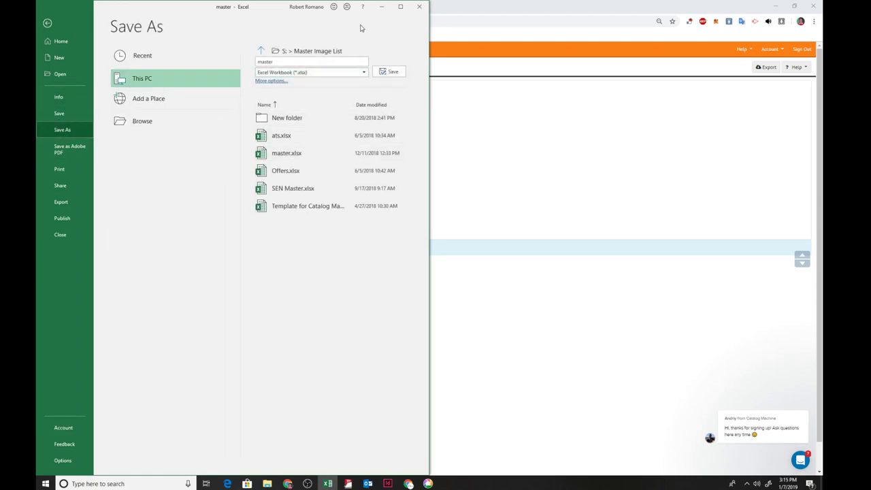
click(392, 72)
click(439, 272)
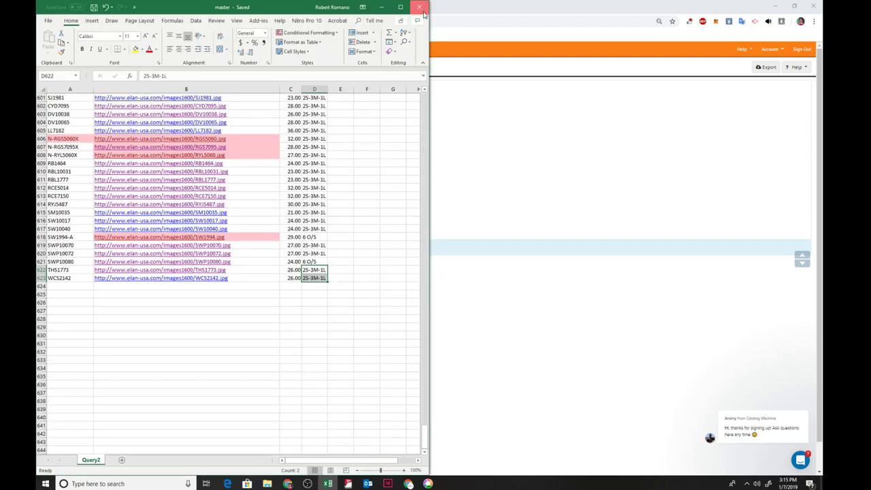
click(419, 7)
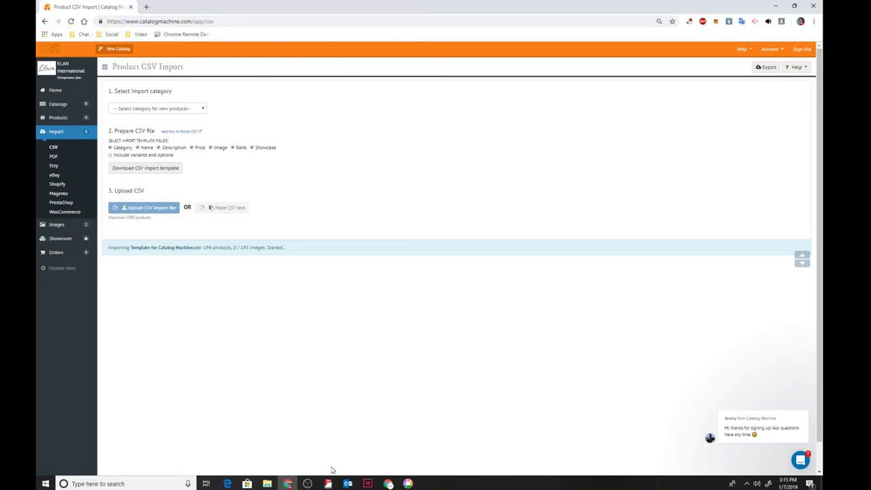
Step: Switch from the browser to the RedHorse program's inventory style information window
mouse_move(308, 485)
mouse_move(280, 487)
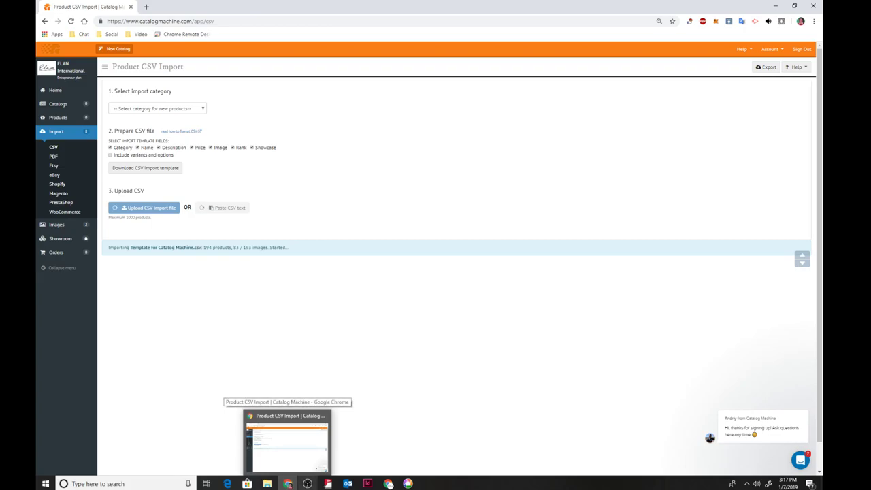
mouse_move(328, 485)
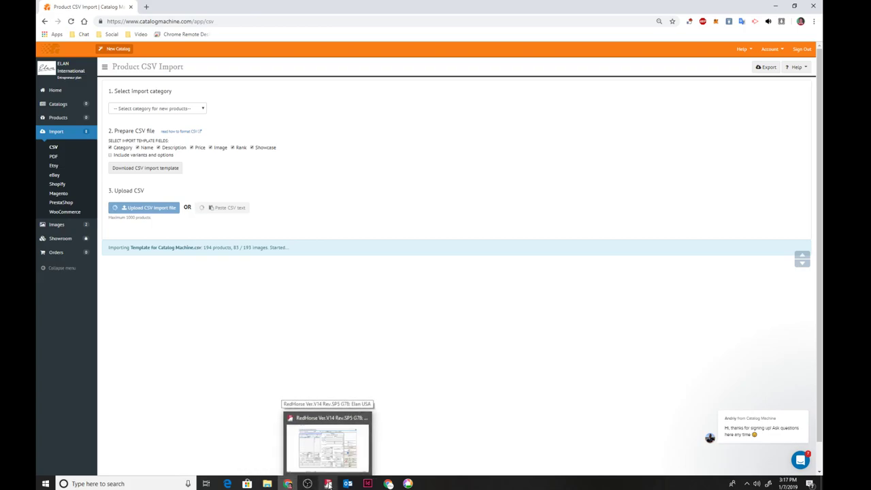
mouse_move(364, 418)
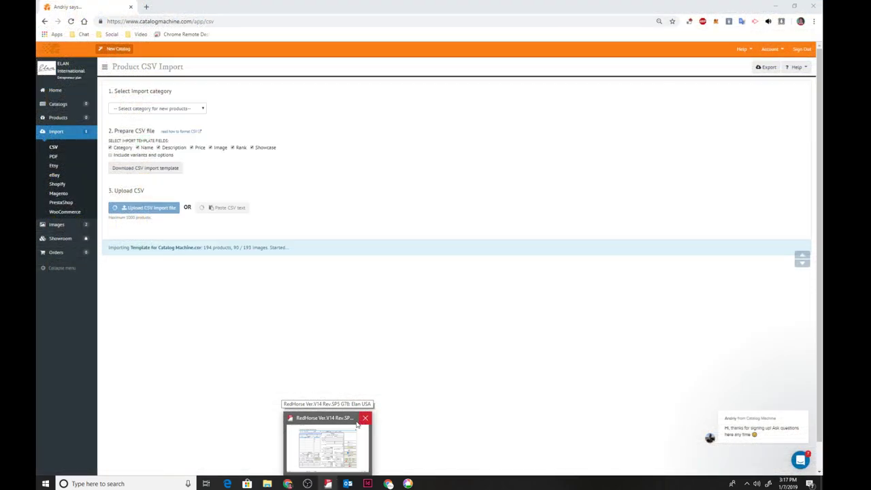
click(340, 424)
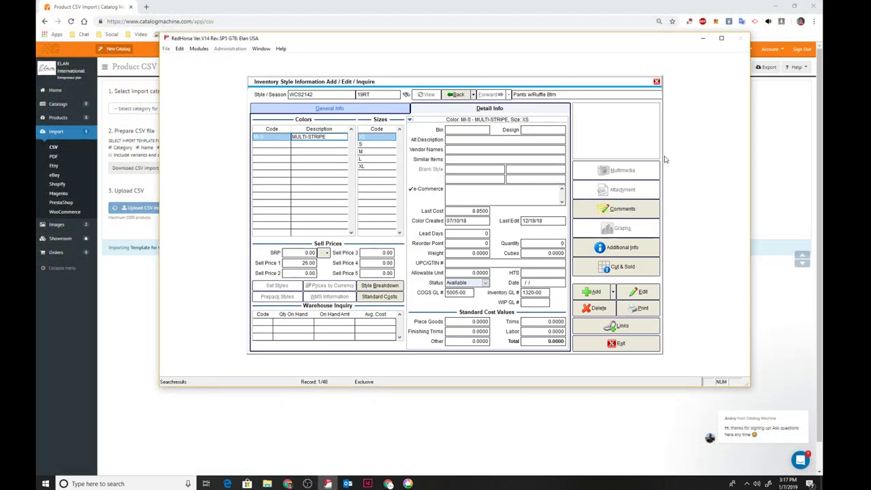
Step: Close the inventory style information window and exit RedHorse
click(656, 82)
click(742, 39)
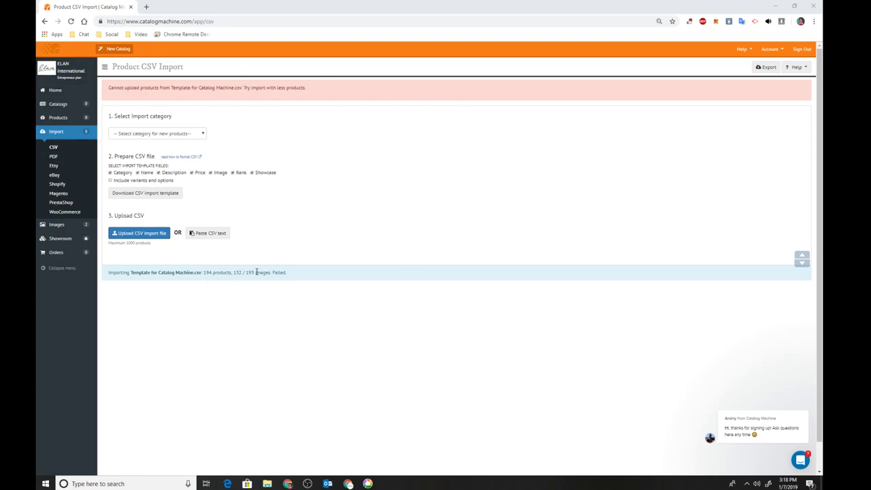
Step: Open the product list and reload it, choosing to wait whenever the page becomes unresponsive
click(61, 120)
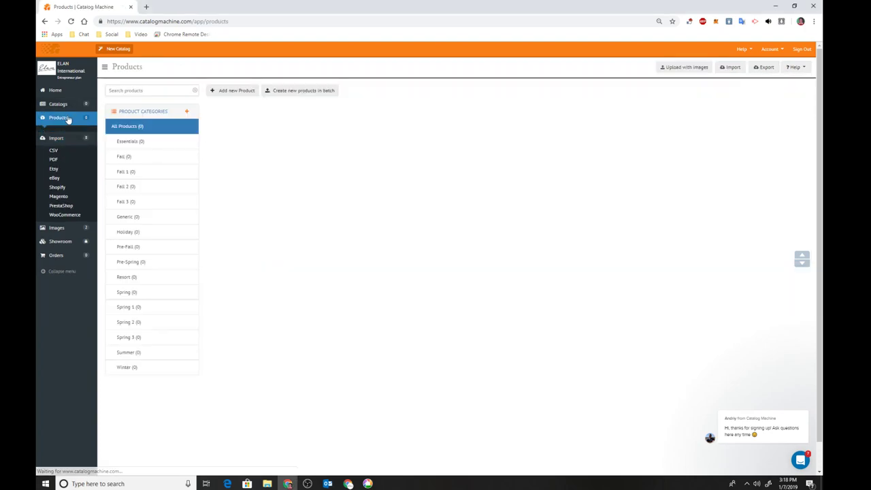
click(71, 21)
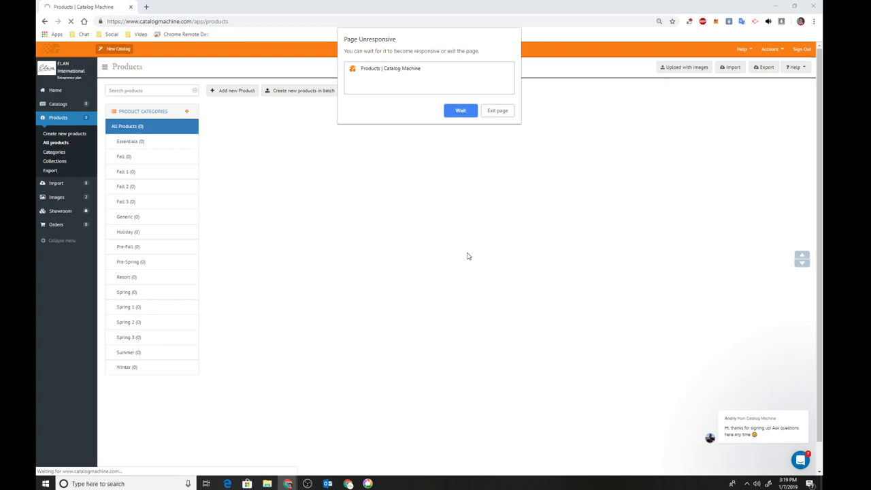
click(460, 112)
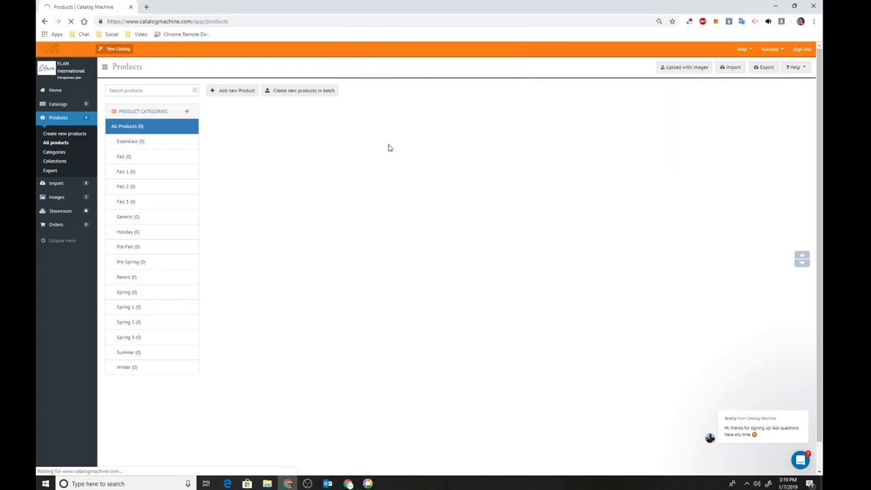
click(72, 21)
click(72, 22)
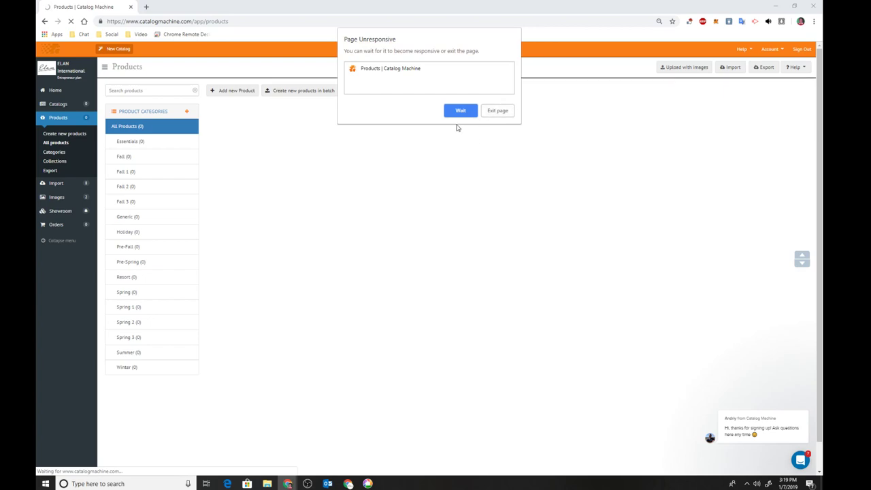
click(460, 110)
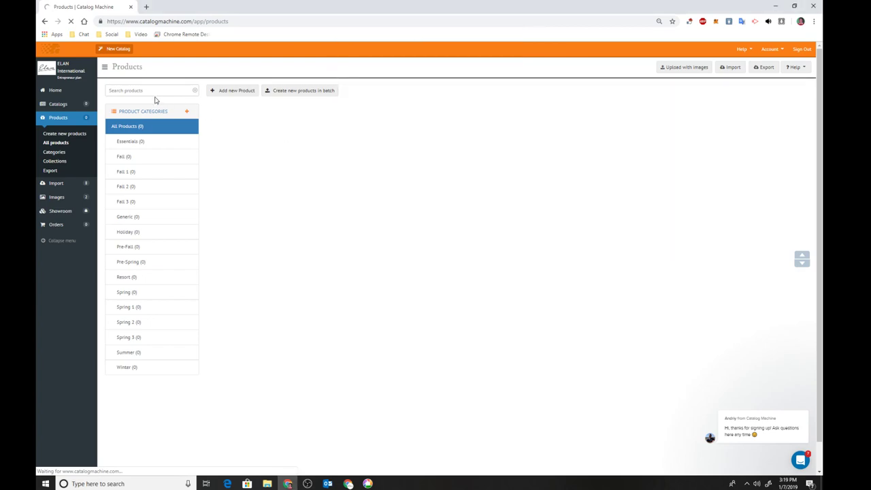
click(146, 6)
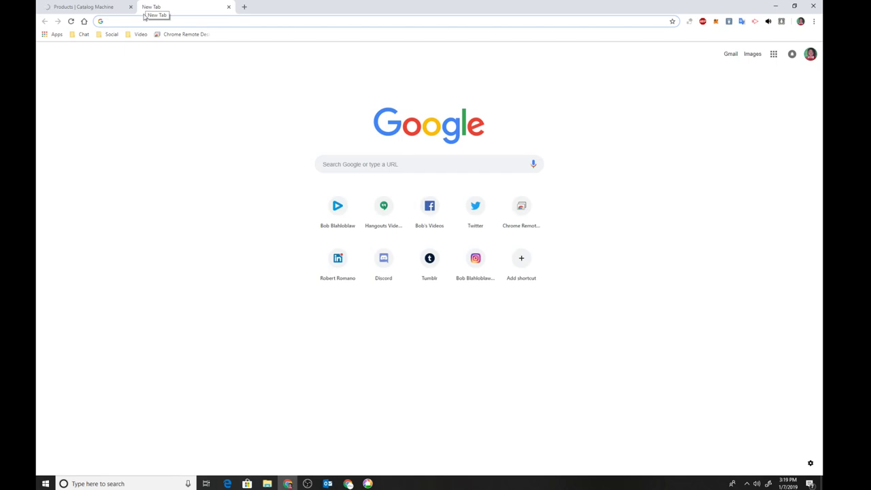
text(c)
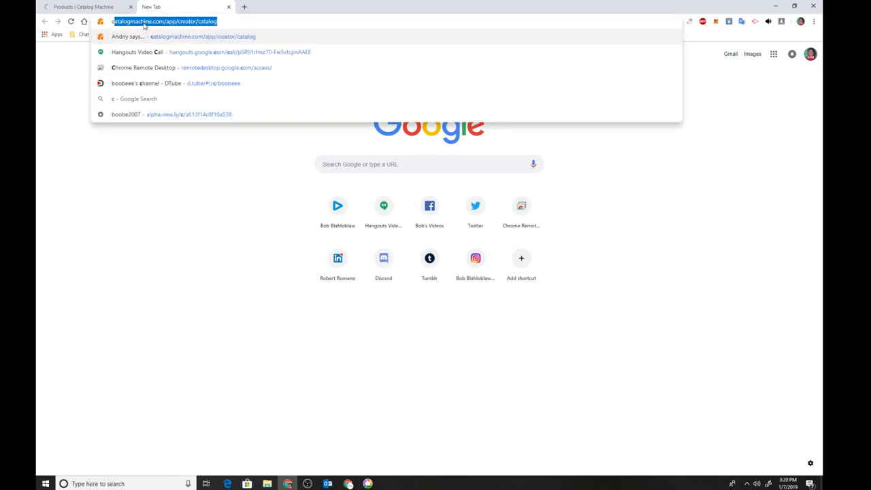
click(144, 21)
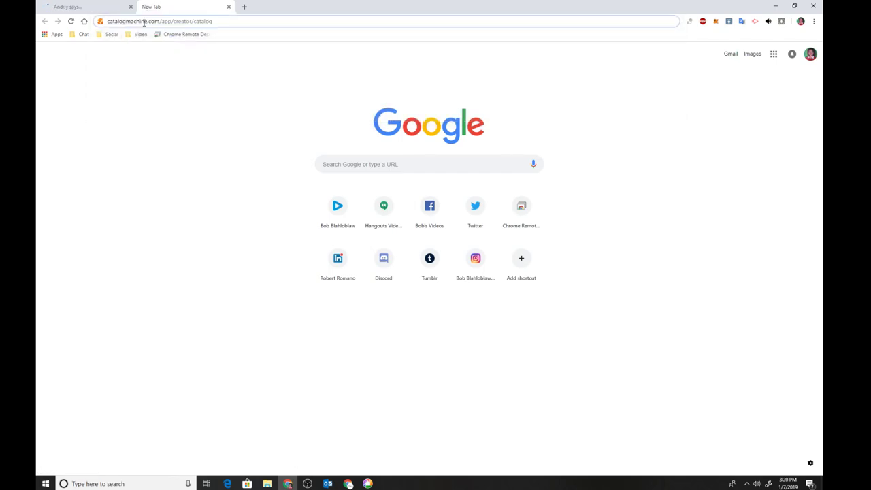
click(111, 8)
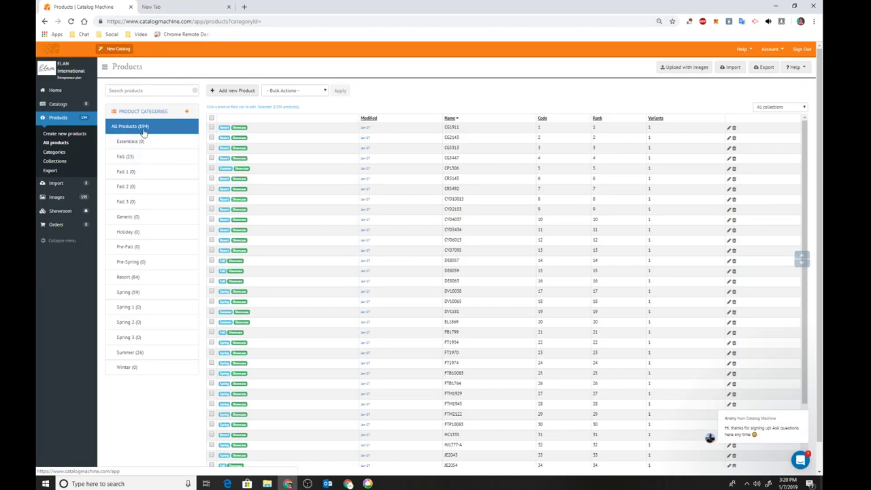
click(223, 7)
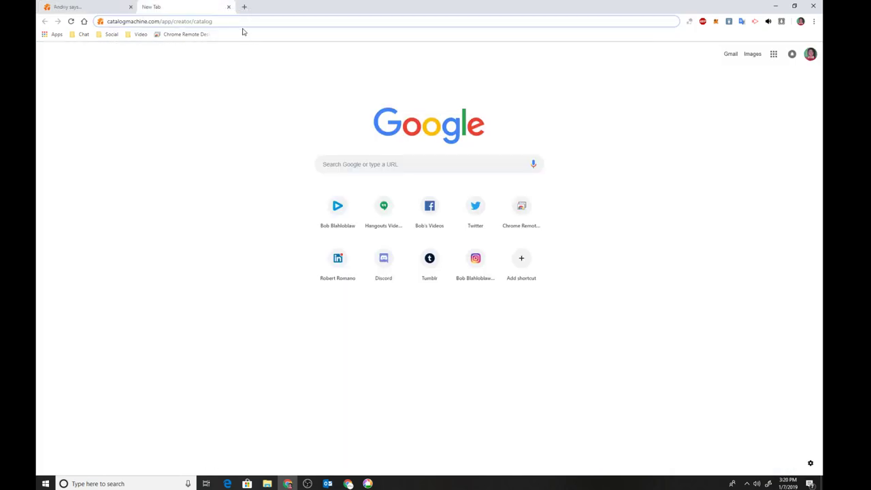
click(229, 7)
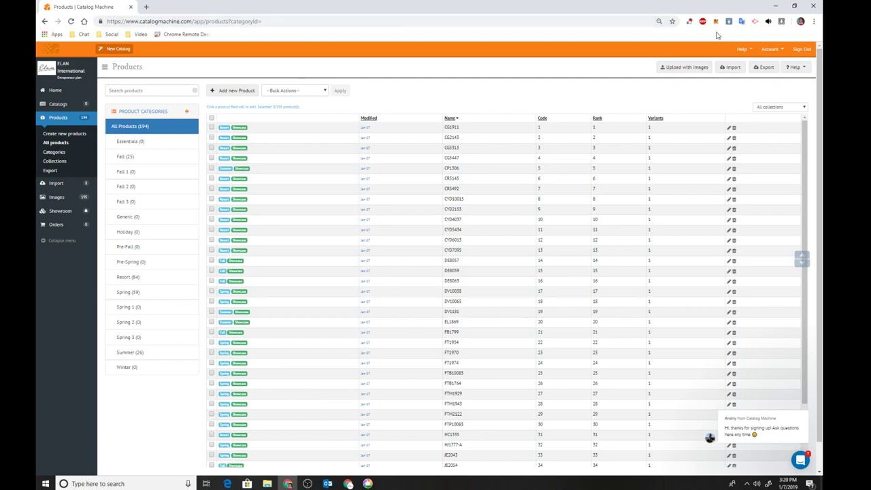
Step: Start a catalog with the catalog creator wizard and add all products from the Fall category
click(76, 106)
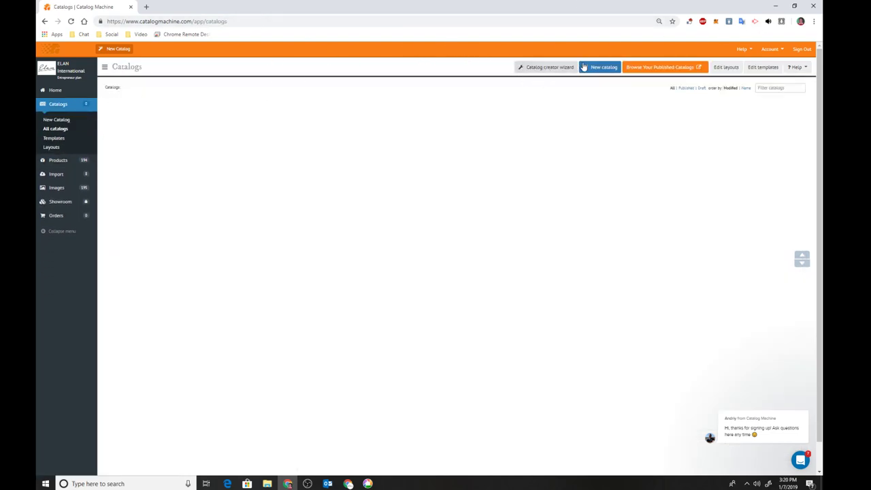
click(545, 69)
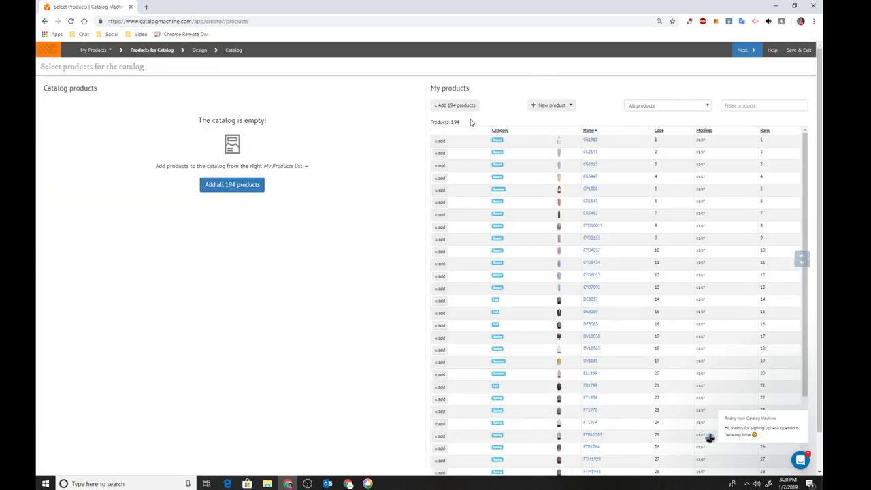
click(705, 108)
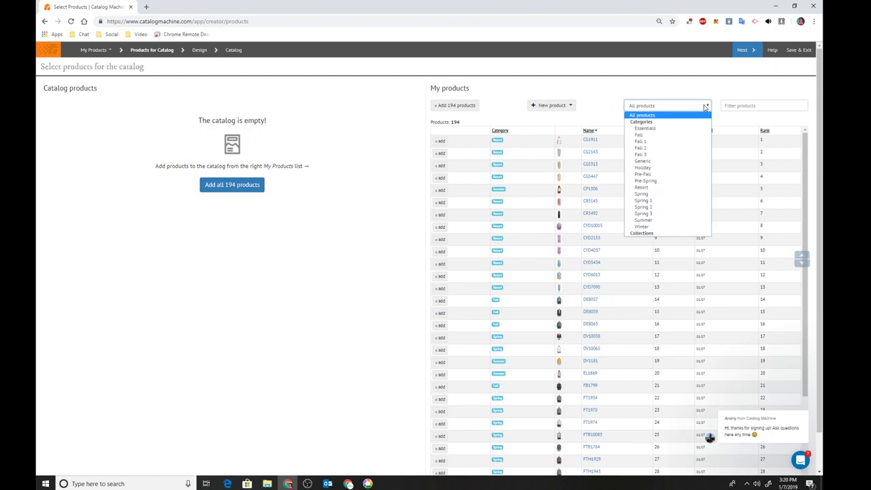
click(673, 137)
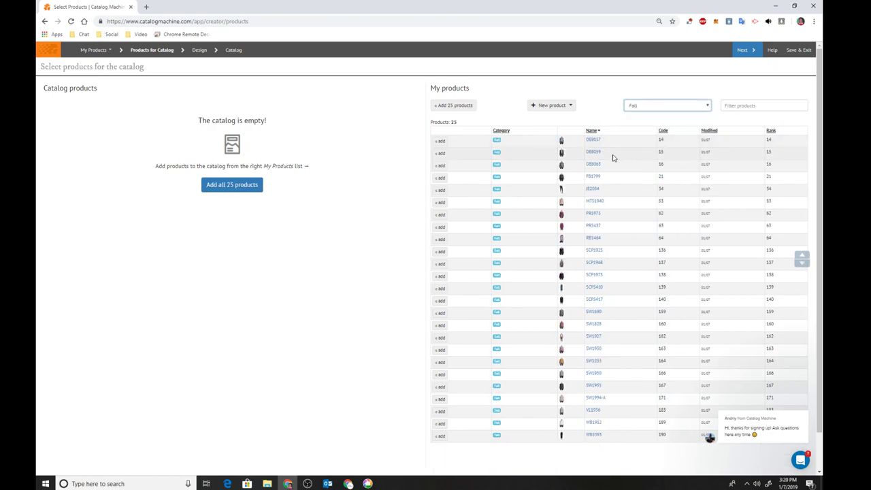
click(452, 107)
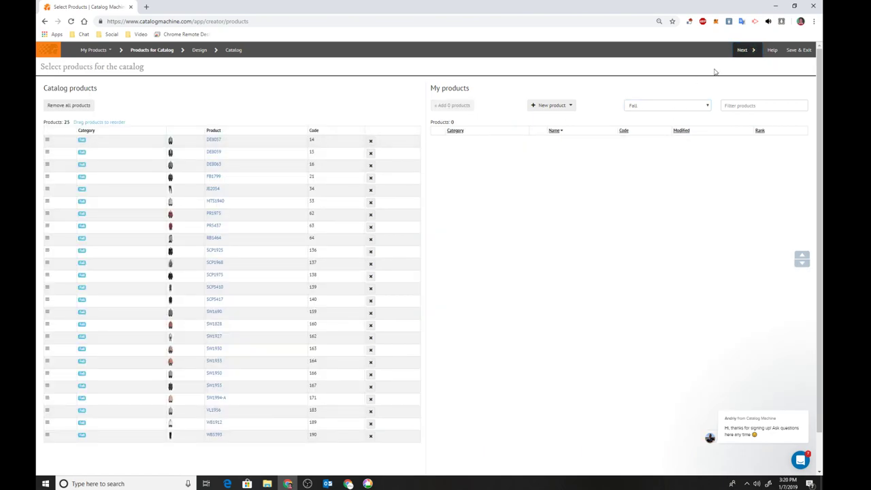
scroll(204, 327, down, 1)
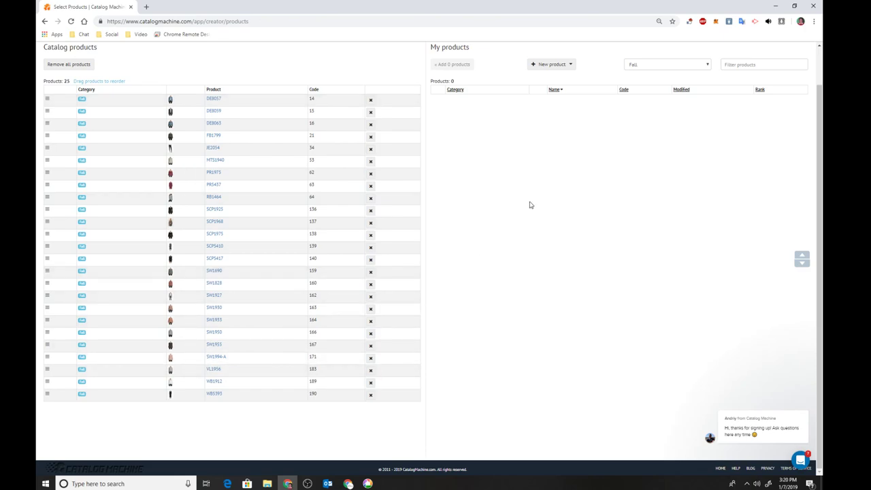
scroll(721, 68, up, 1)
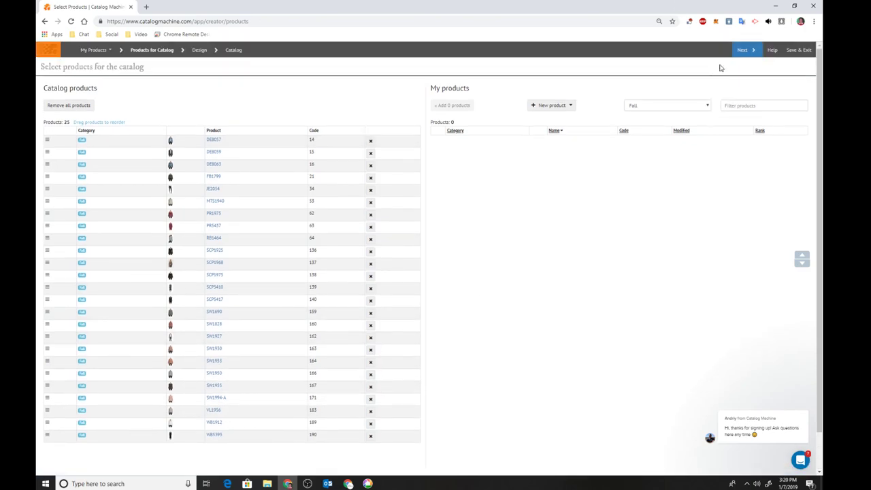
Step: Keep the ATS template for the design, name the catalog Fall 1-7 and create it
click(742, 50)
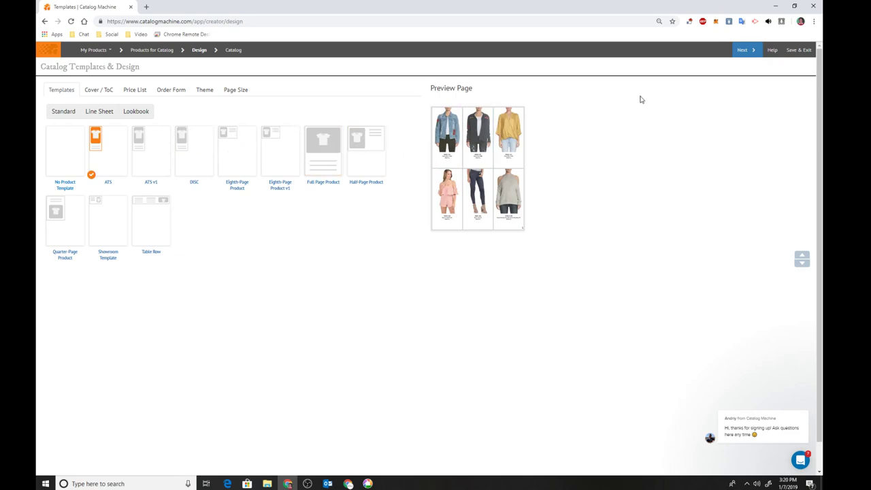
click(752, 55)
click(105, 103)
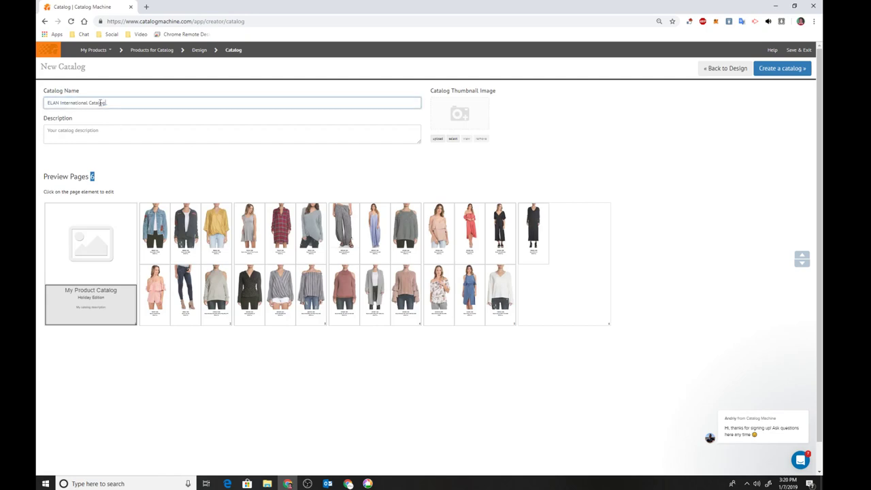
triple_click(104, 102)
text(Fall 1-7)
click(782, 69)
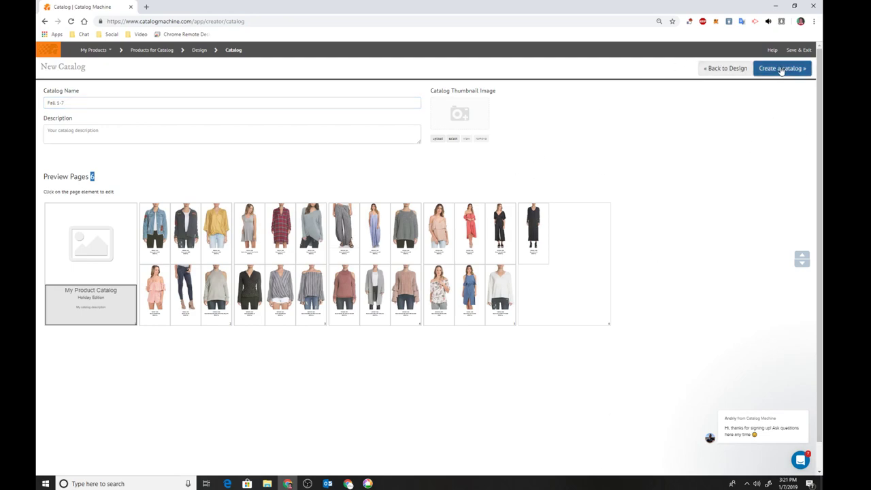